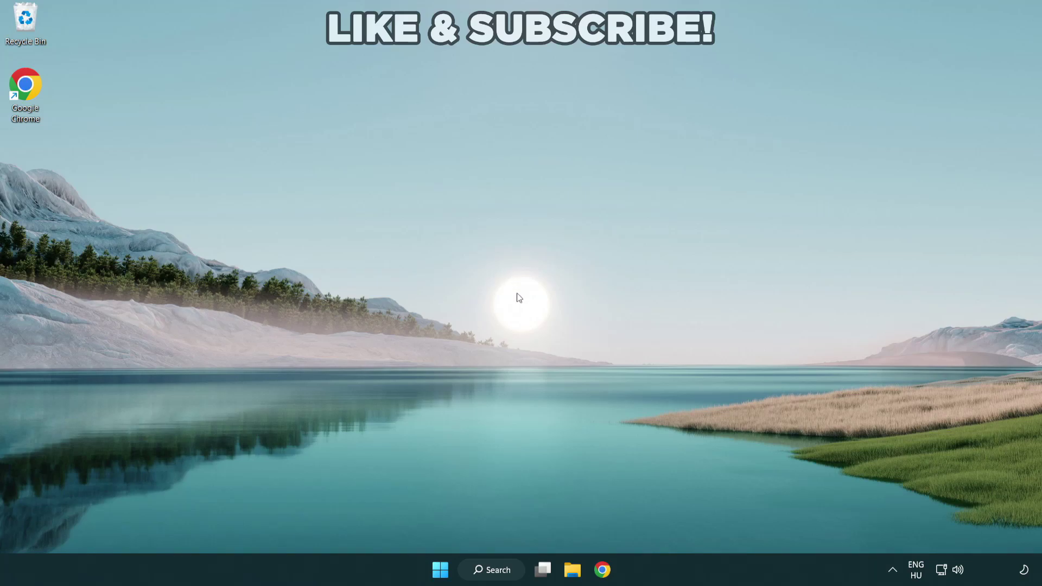
# - Search Windows for 'device manager' from the taskbar
pyautogui.click(487, 572)
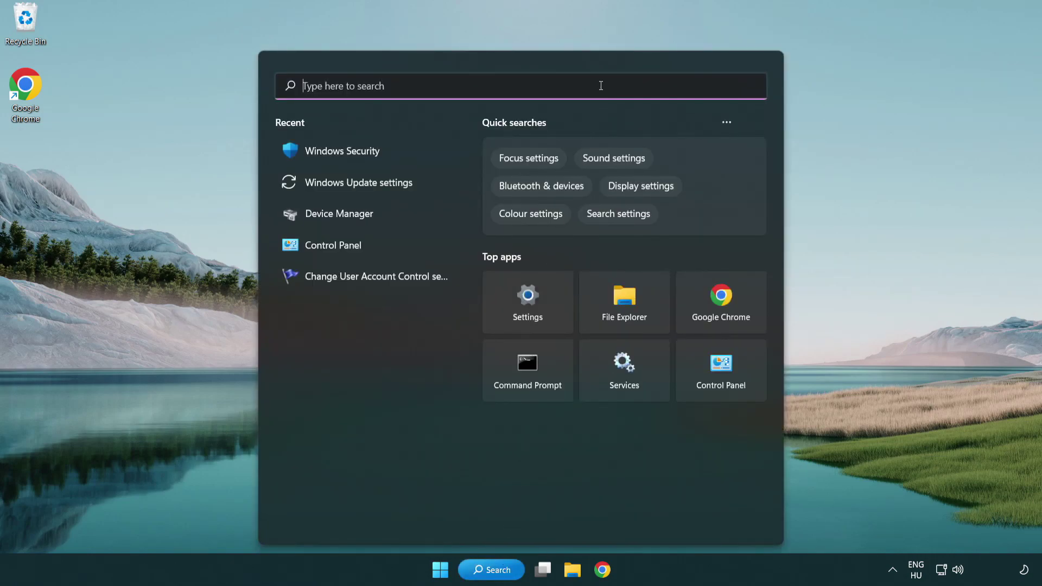
pyautogui.write('devic')
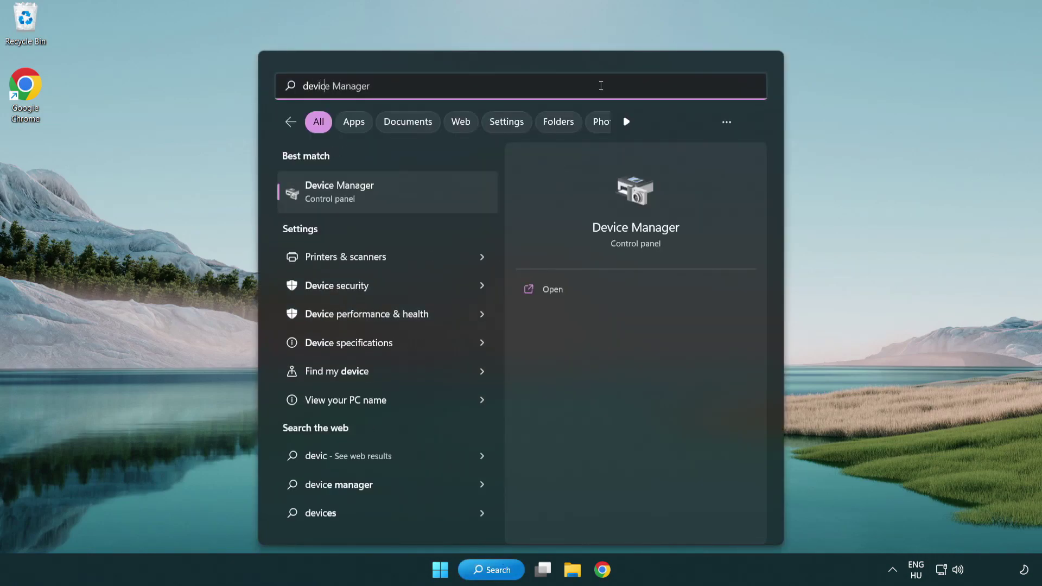
pyautogui.write('e manager')
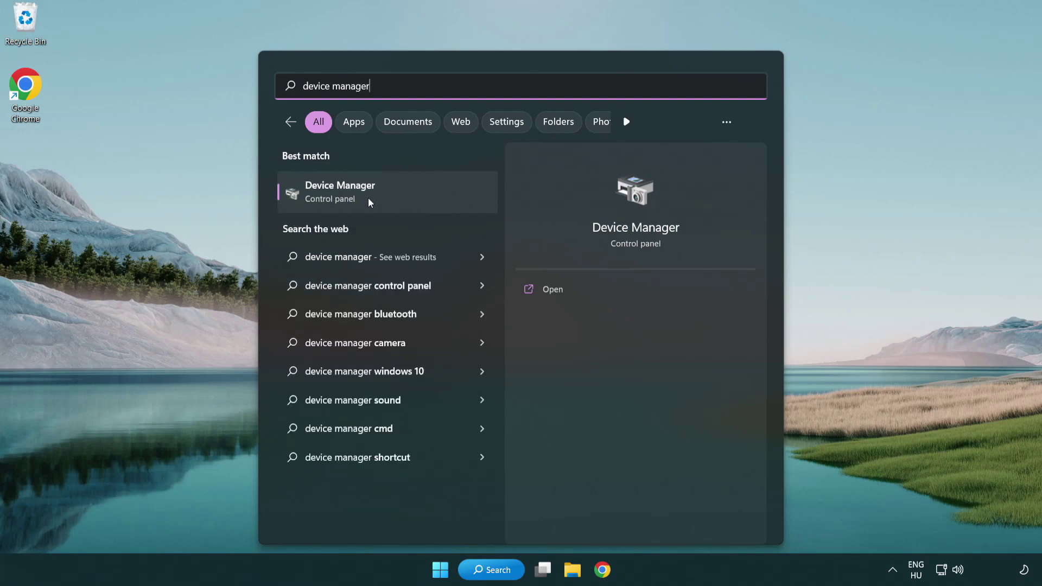
# - Launch Device Manager, expand Display adapters and right-click the VMware SVGA 3D adapter
pyautogui.click(417, 200)
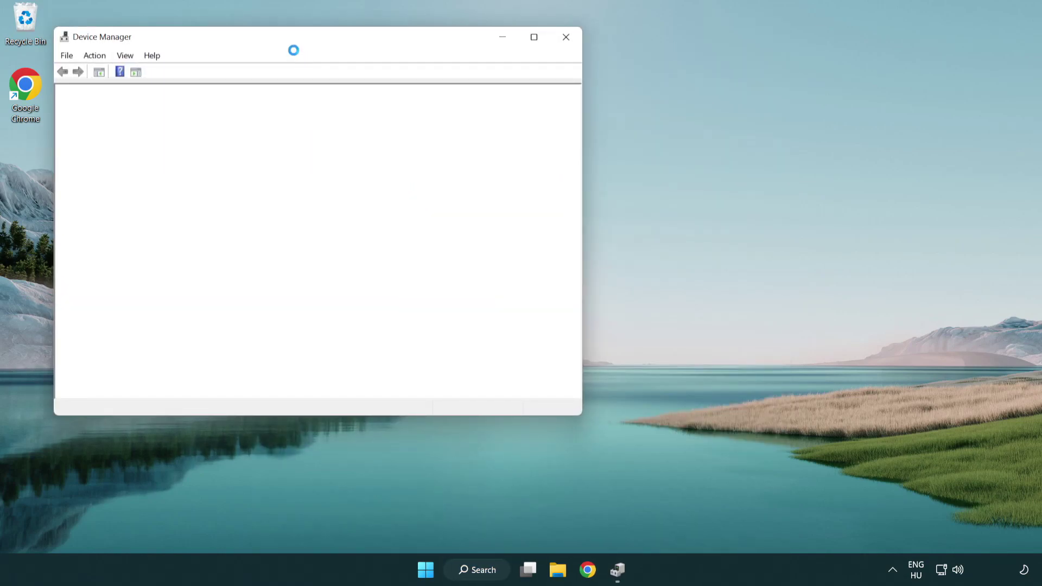
pyautogui.moveTo(284, 39); pyautogui.dragTo(459, 105)
pyautogui.click(257, 217)
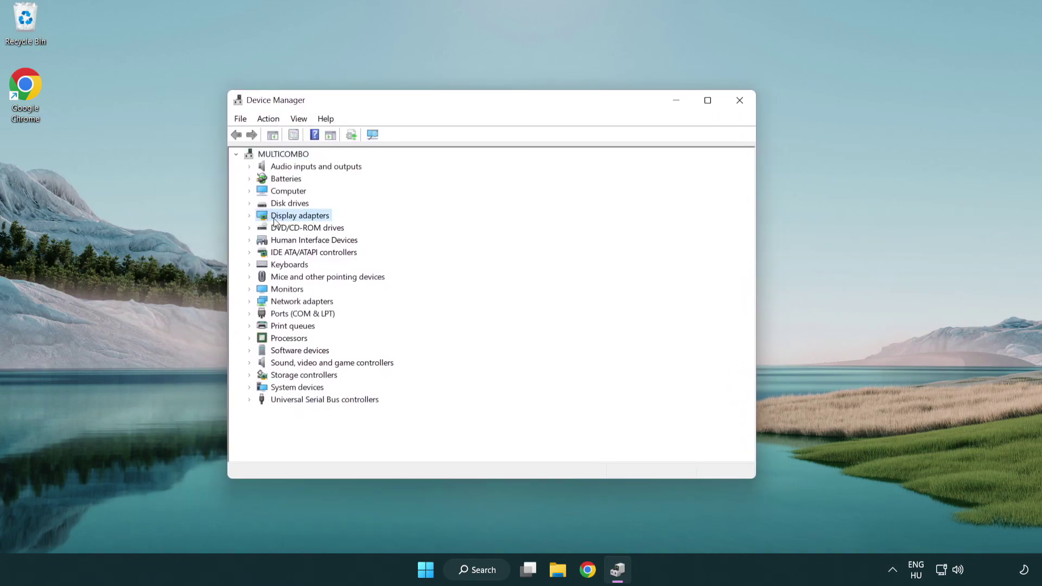
pyautogui.click(249, 218)
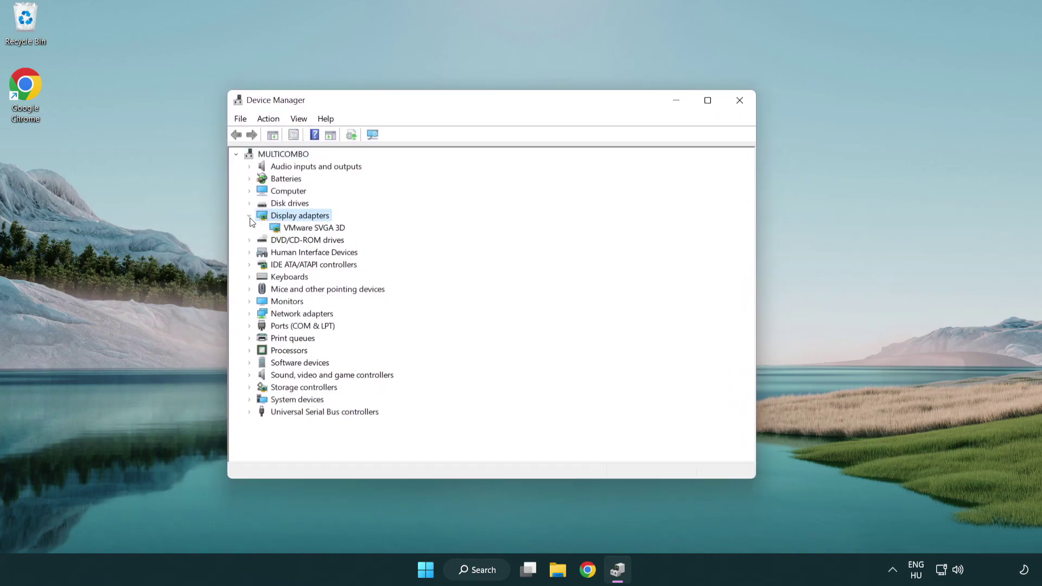
pyautogui.click(308, 232)
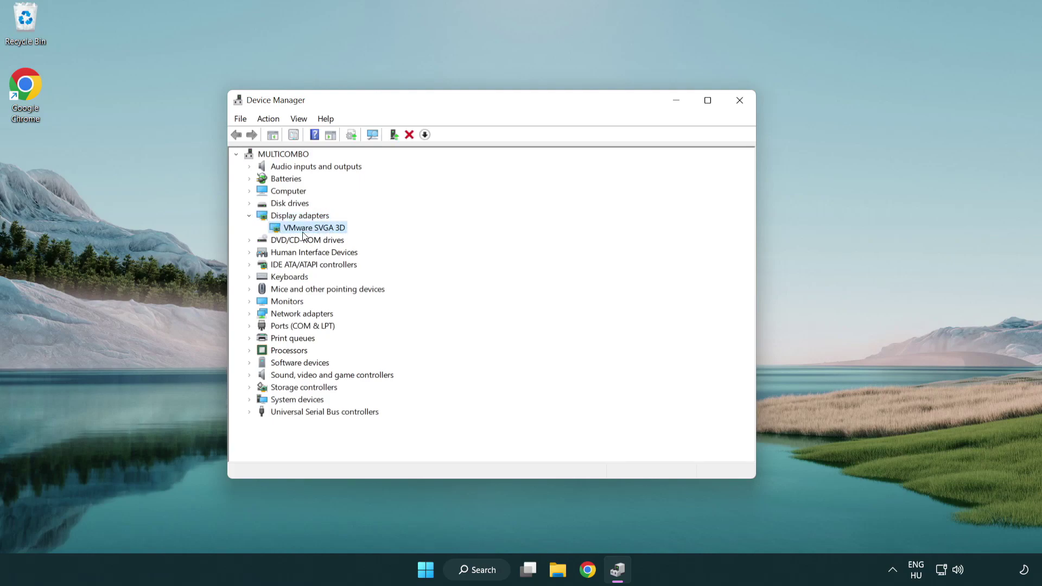
pyautogui.rightClick(311, 231)
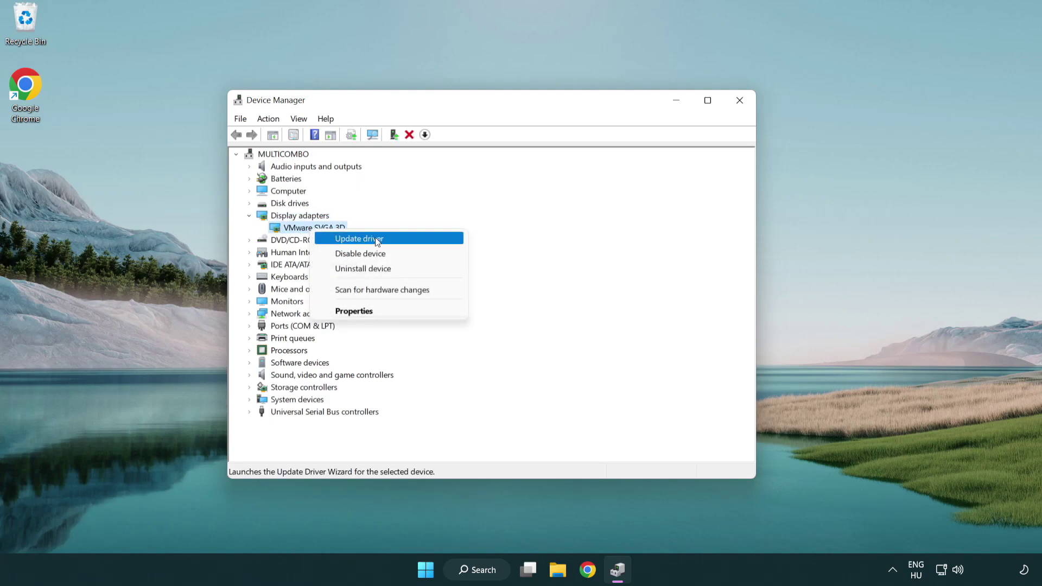
# - Search automatically for a VMware SVGA 3D driver, confirming the best driver is already installed
pyautogui.click(411, 241)
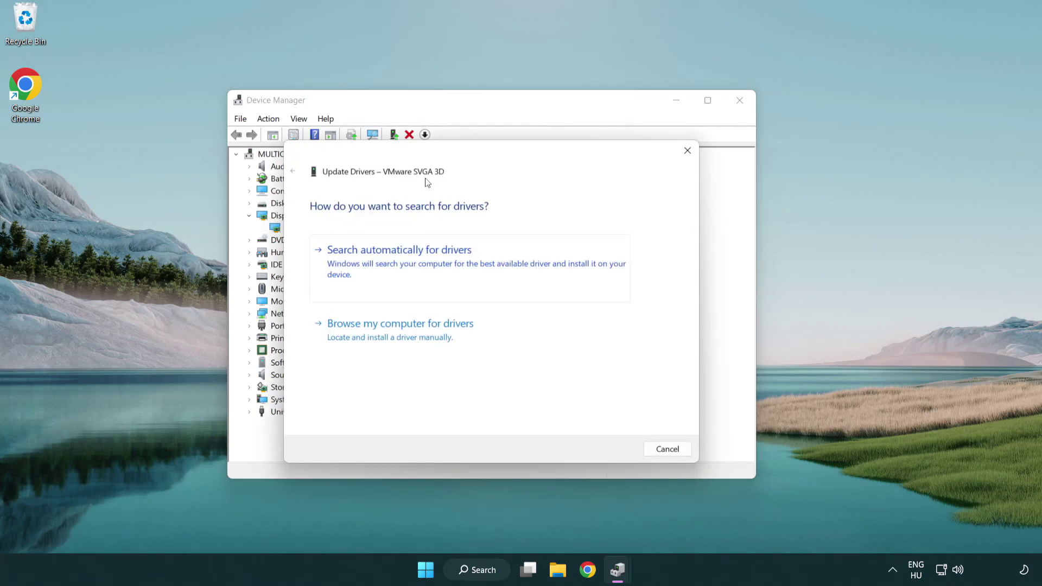
pyautogui.moveTo(437, 159); pyautogui.dragTo(458, 152)
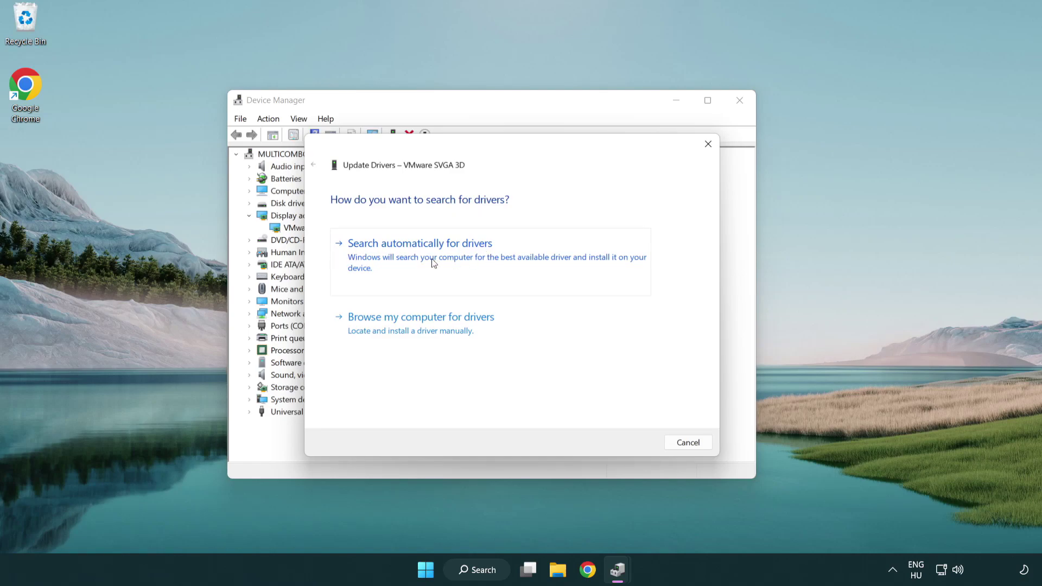
pyautogui.click(458, 253)
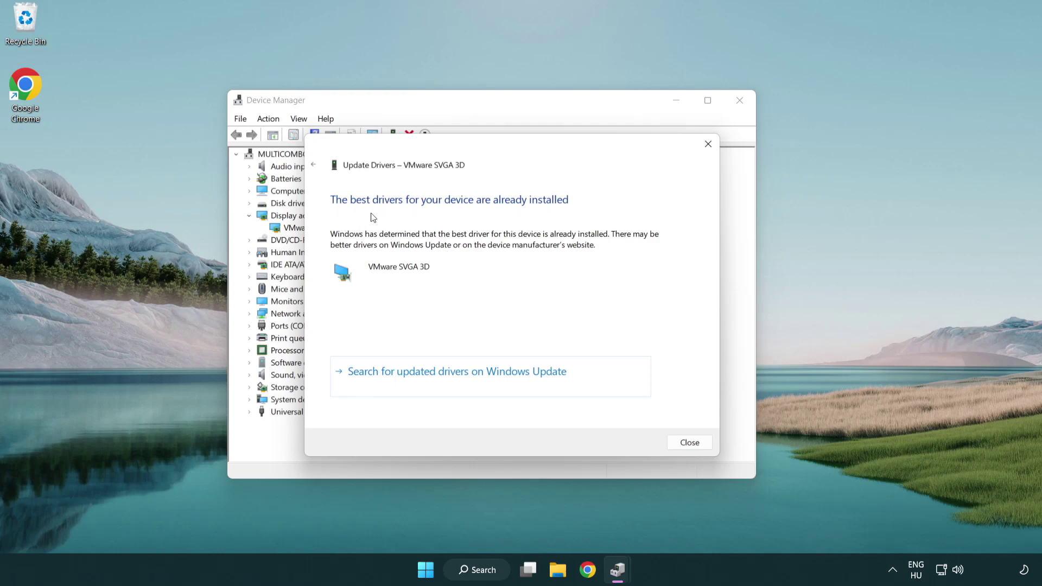
pyautogui.click(690, 443)
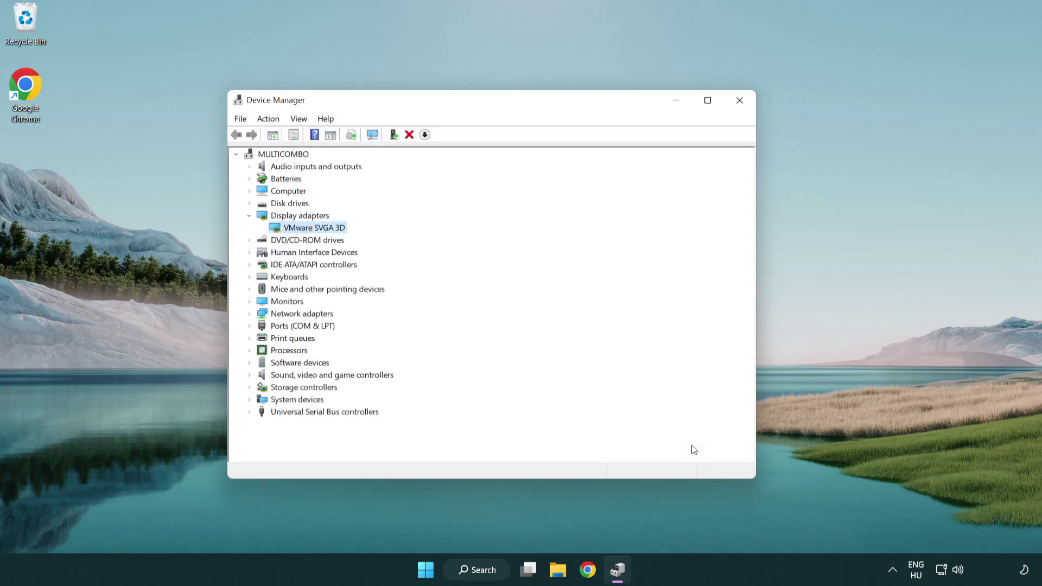
# - Close Device Manager and check Windows Update, which reports the PC is up to date
pyautogui.click(740, 101)
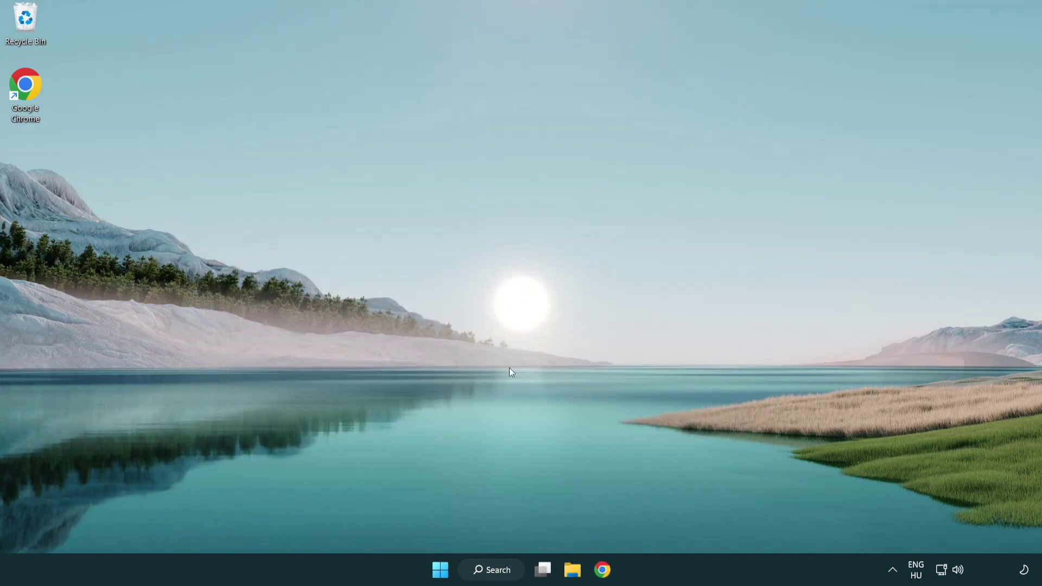
pyautogui.click(502, 571)
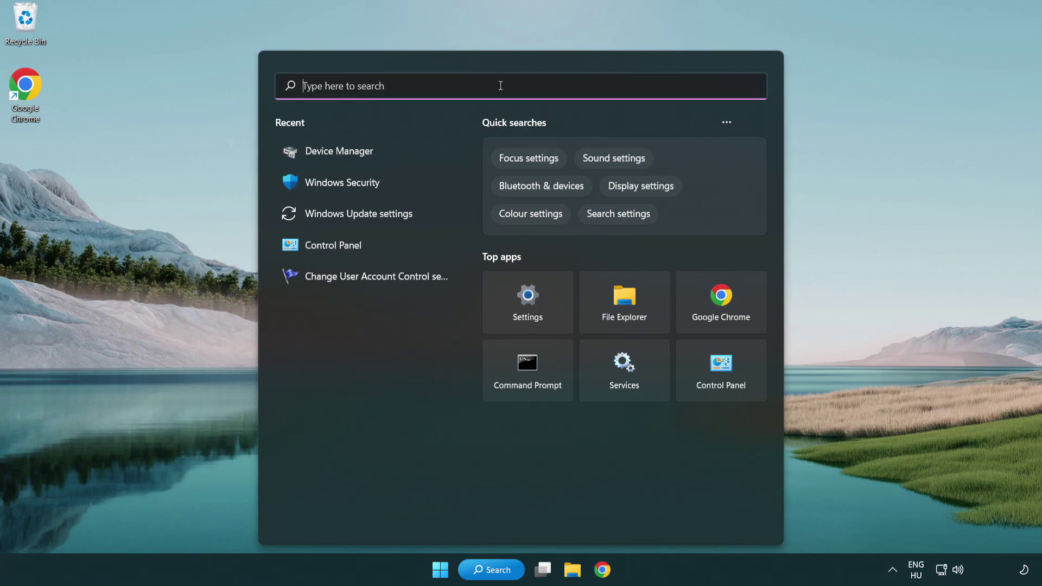
pyautogui.write('update')
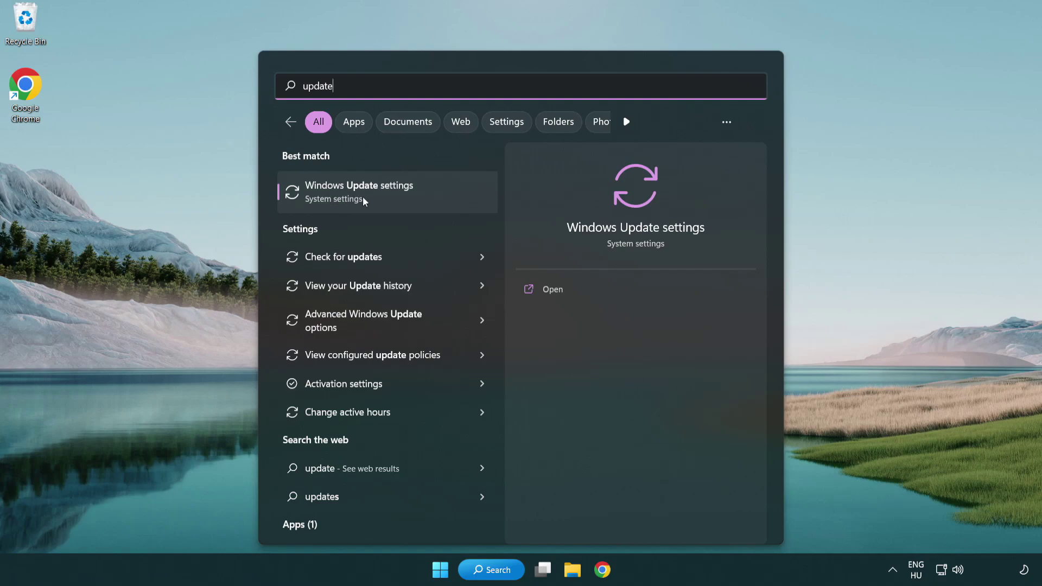
pyautogui.click(407, 200)
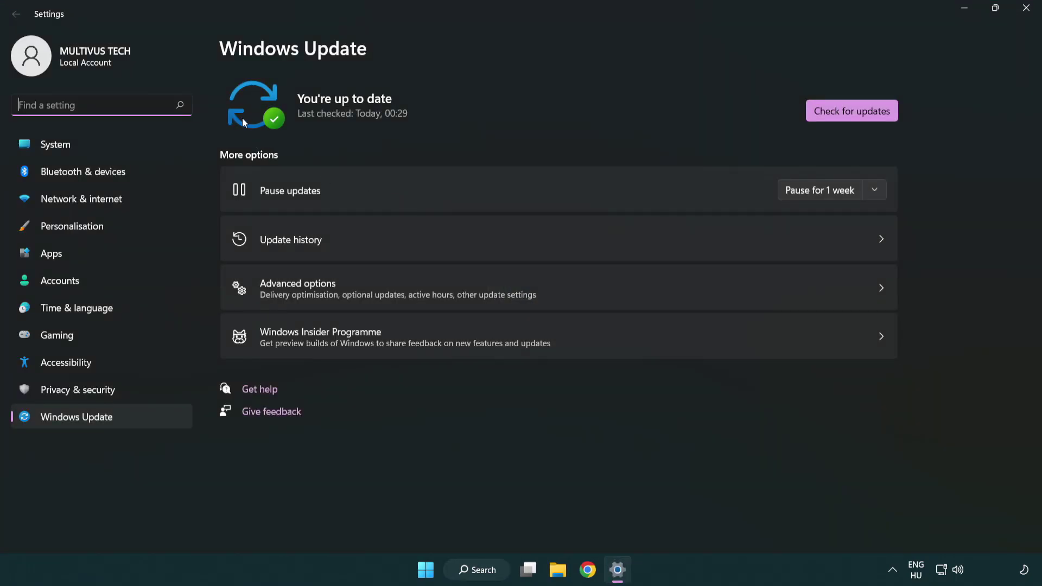
pyautogui.click(875, 116)
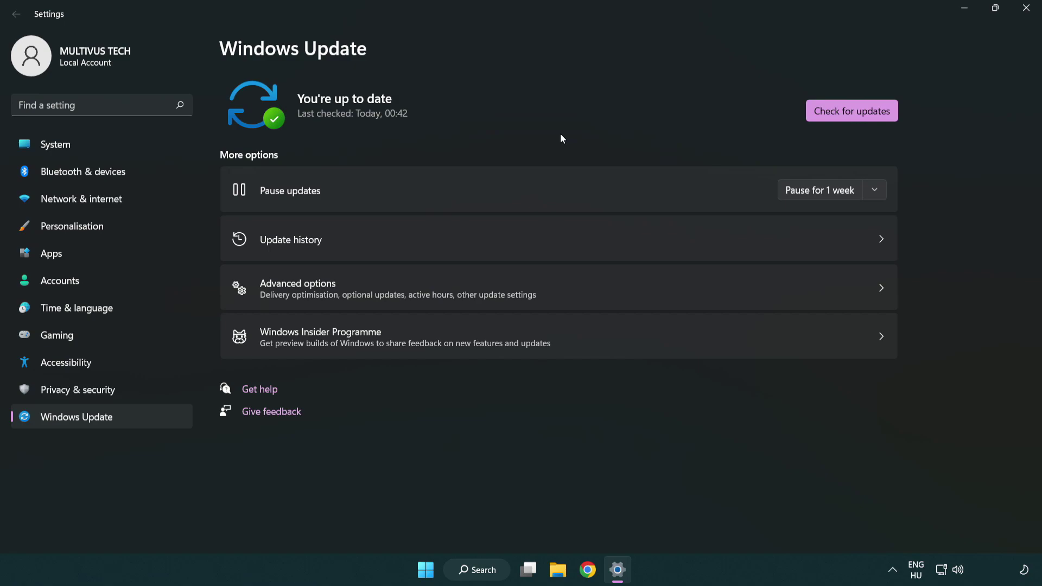
# - Close Settings and open Properties for the YOUR NOT WORKING APP desktop shortcut
pyautogui.click(1025, 9)
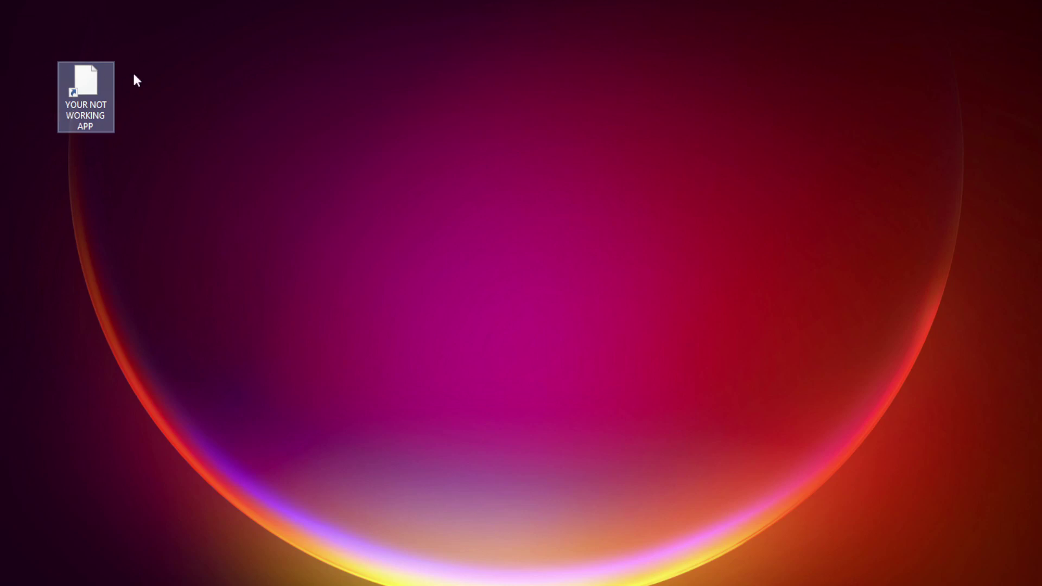
pyautogui.rightClick(84, 77)
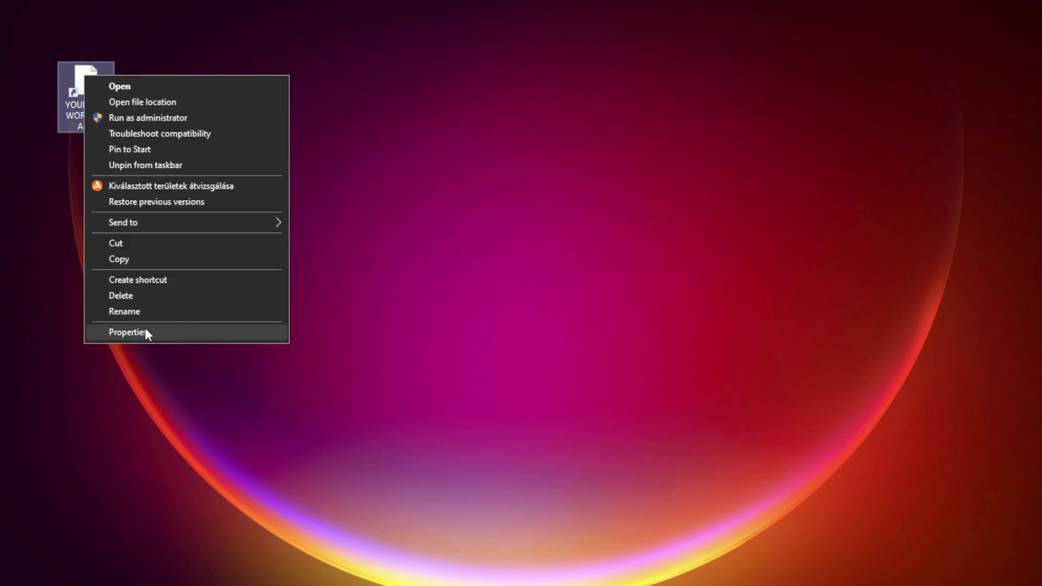
pyautogui.click(209, 331)
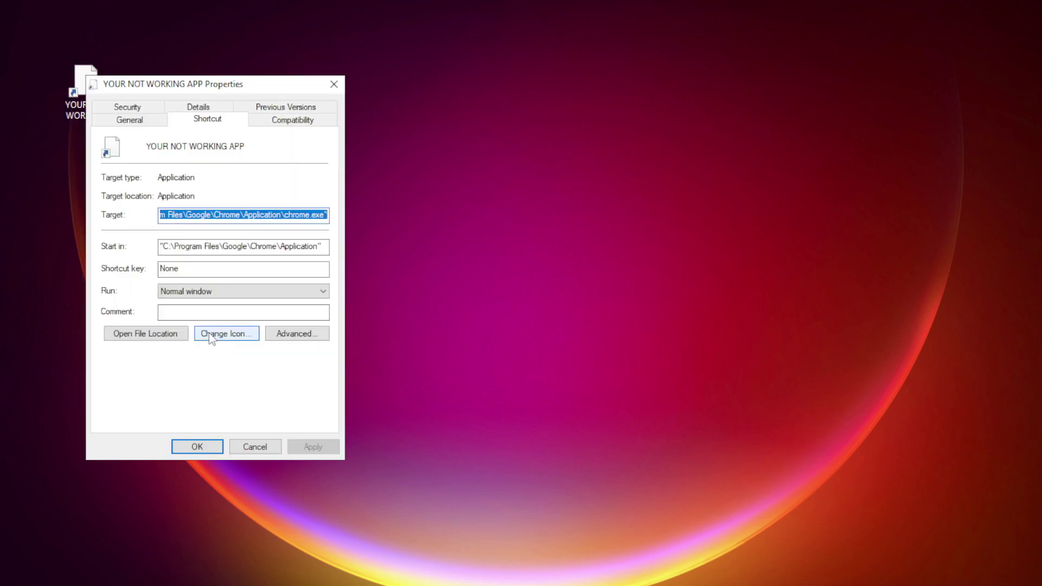
pyautogui.moveTo(424, 79); pyautogui.dragTo(526, 113)
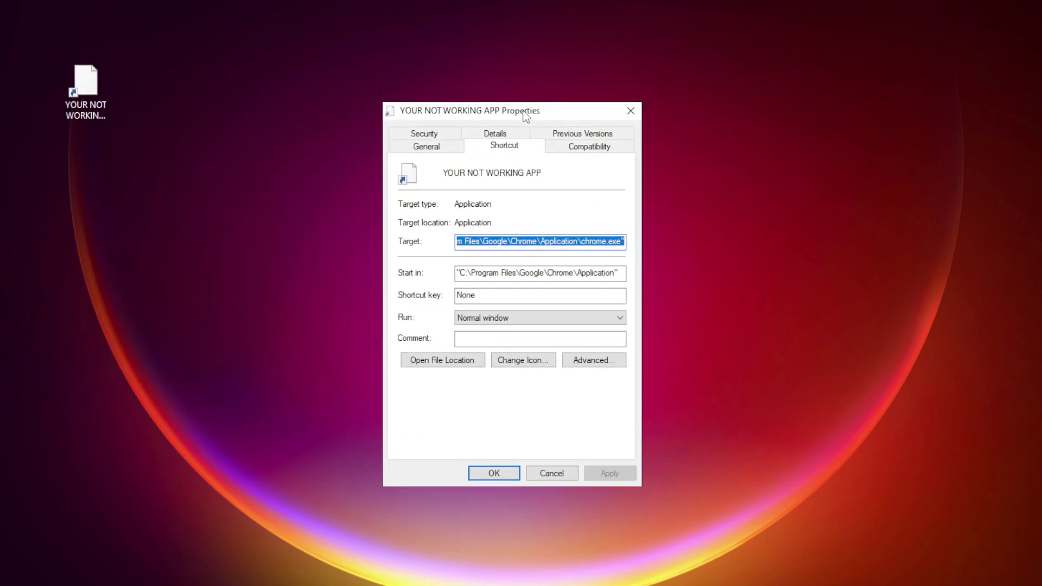
# - Set Windows 8 compatibility mode, disable fullscreen optimizations, run as administrator, and apply
pyautogui.click(611, 153)
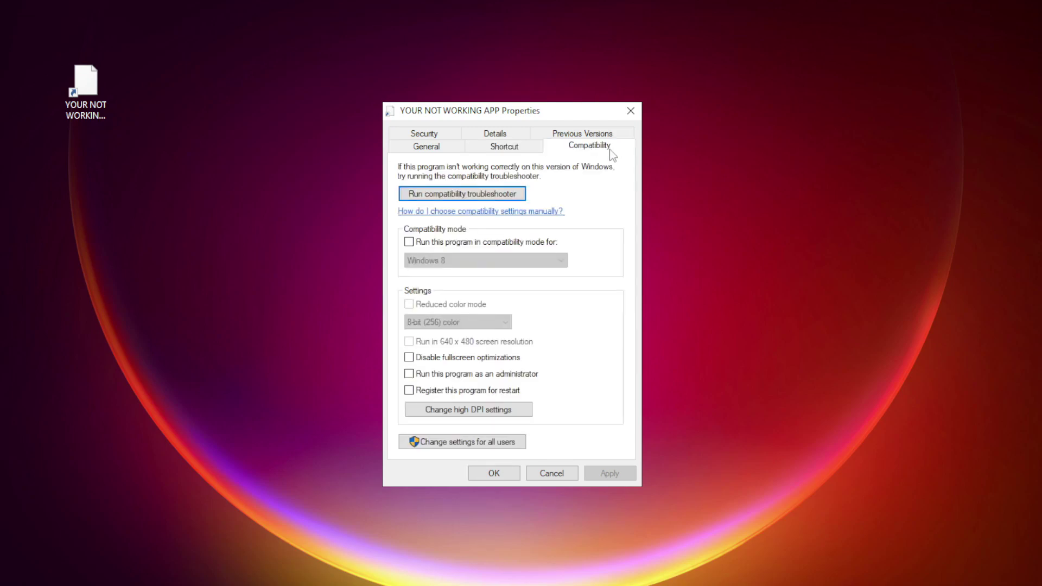
pyautogui.click(424, 244)
pyautogui.click(464, 261)
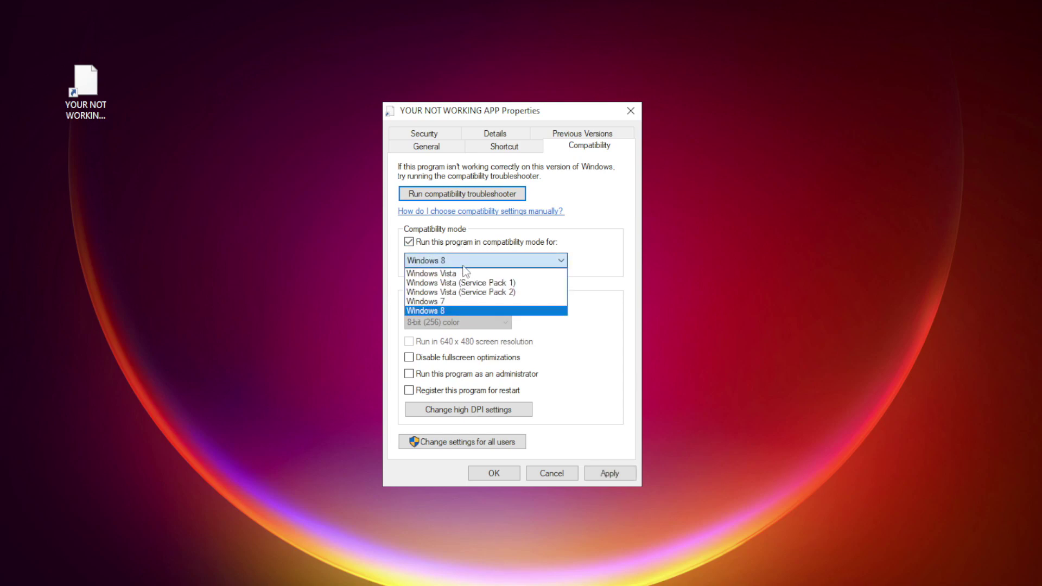
pyautogui.click(456, 312)
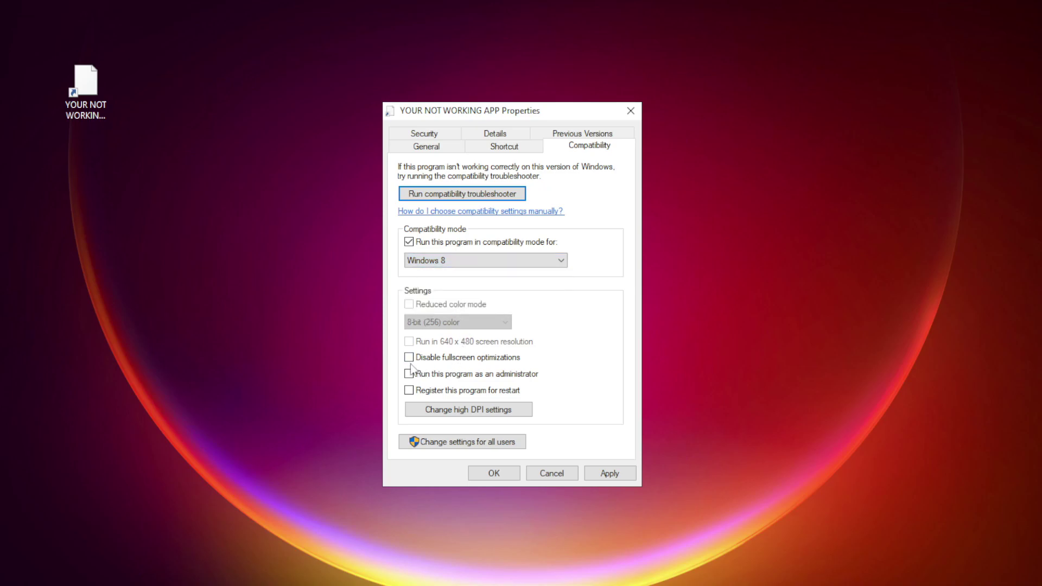
pyautogui.click(456, 362)
pyautogui.click(444, 376)
pyautogui.click(610, 473)
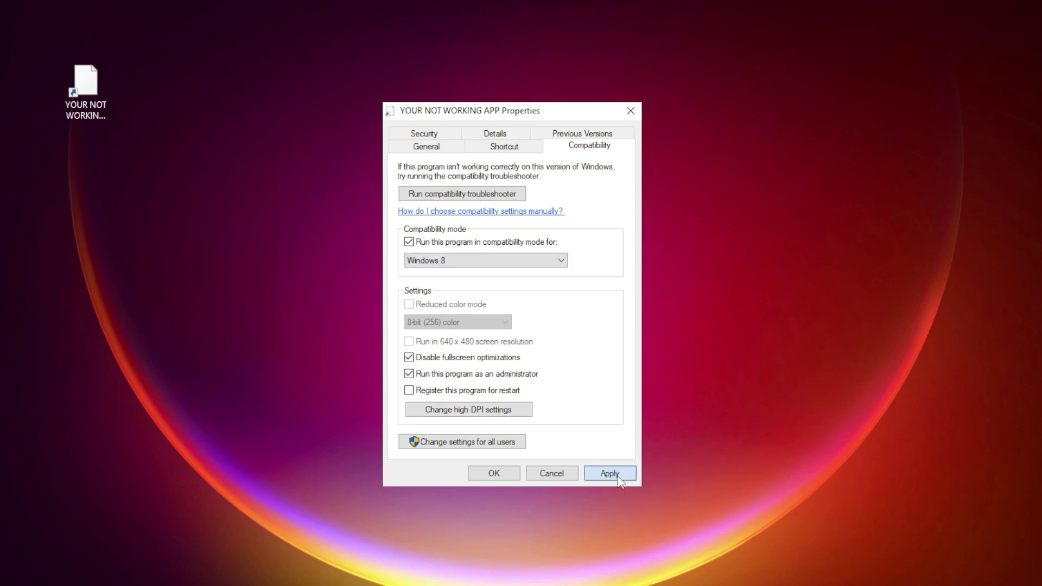
pyautogui.click(493, 474)
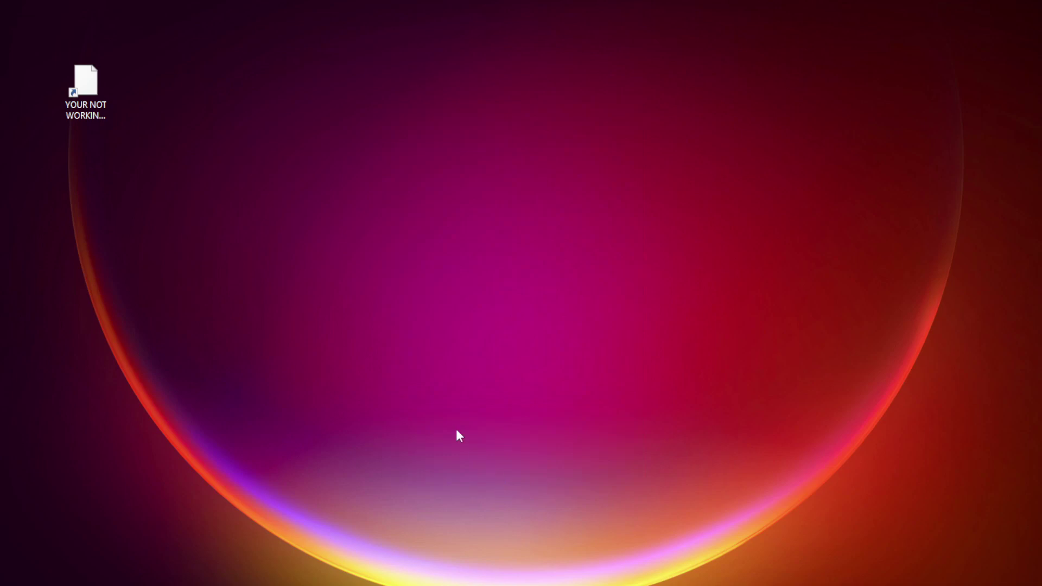
# - Launch the problem app from its shortcut, then open Task Manager from the Win+X menu
pyautogui.doubleClick(79, 92)
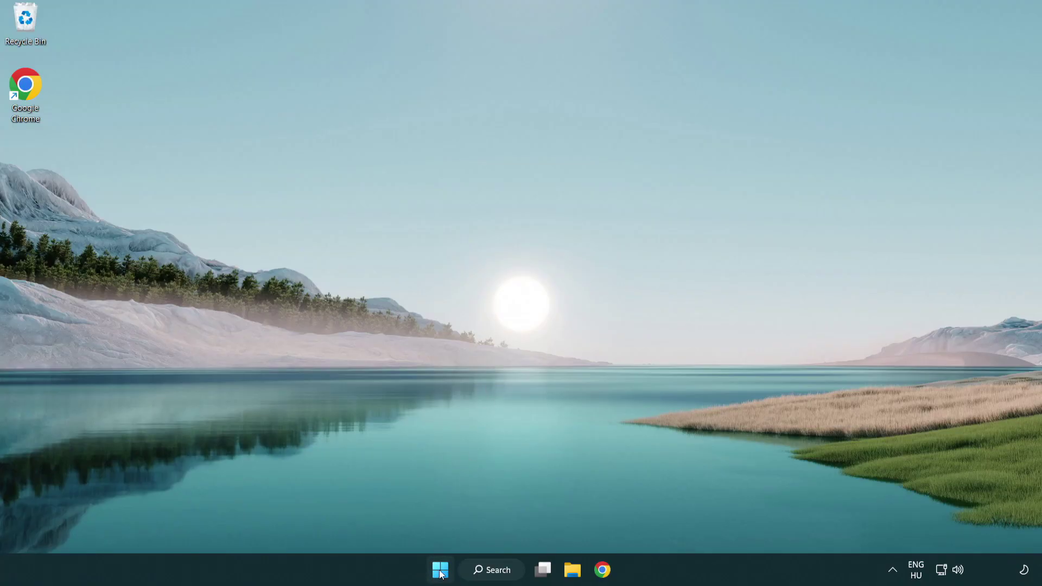
pyautogui.rightClick(441, 574)
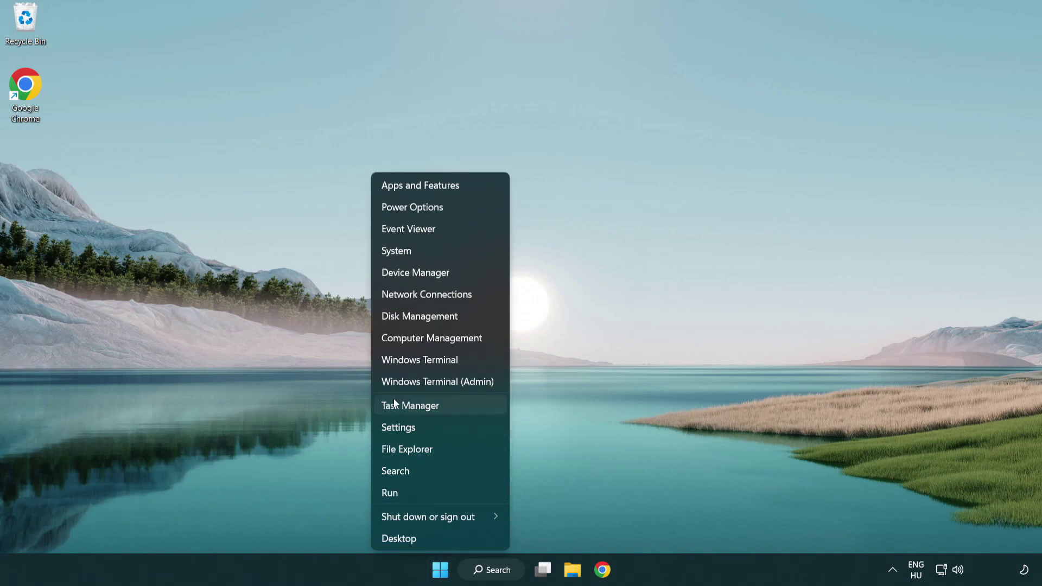
pyautogui.click(460, 411)
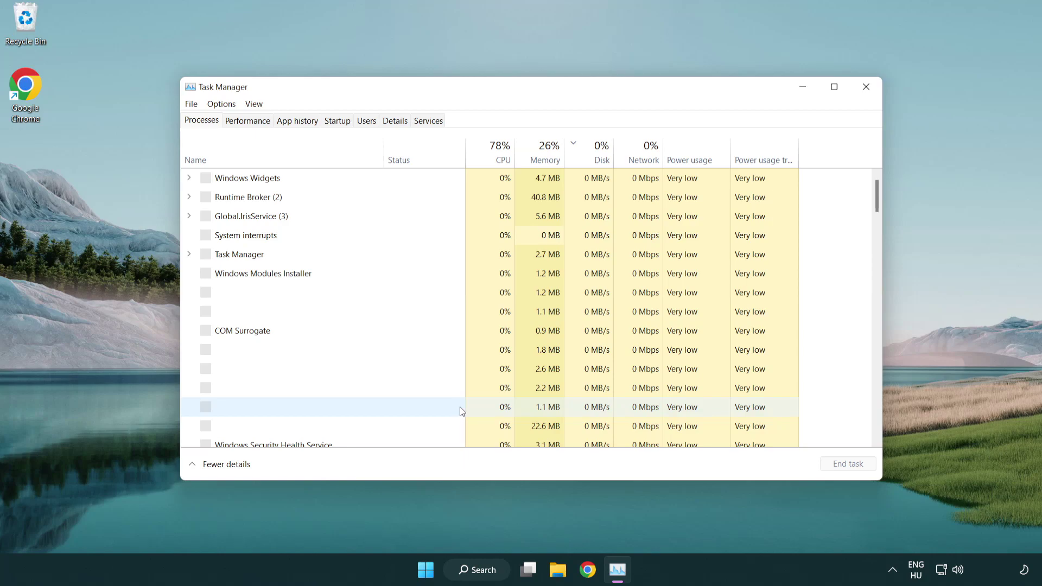
# - Disable Terminal, Phone Link, Cortana and Windows Security notifications as startup apps
pyautogui.click(339, 121)
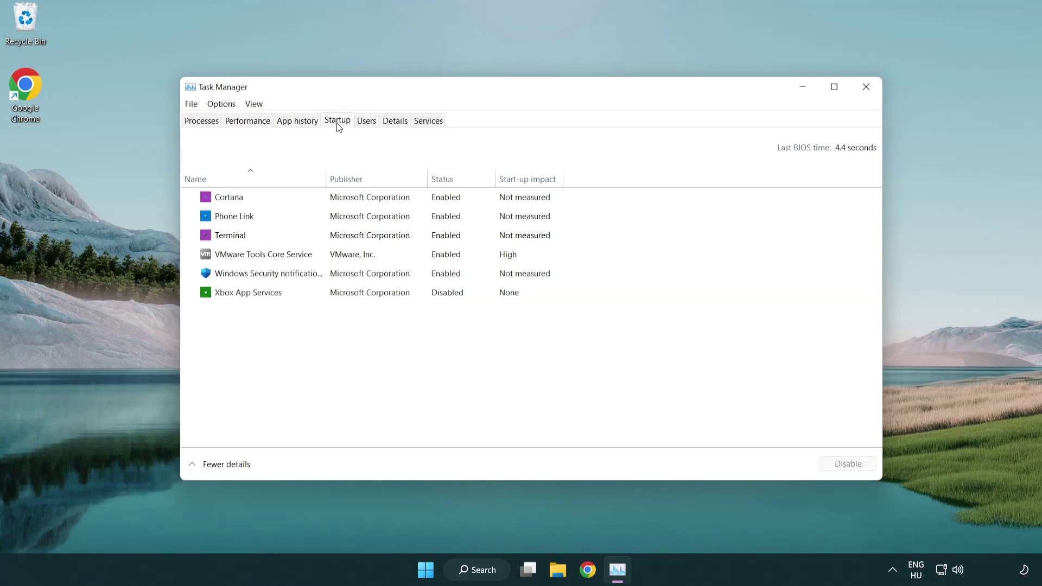
pyautogui.click(338, 235)
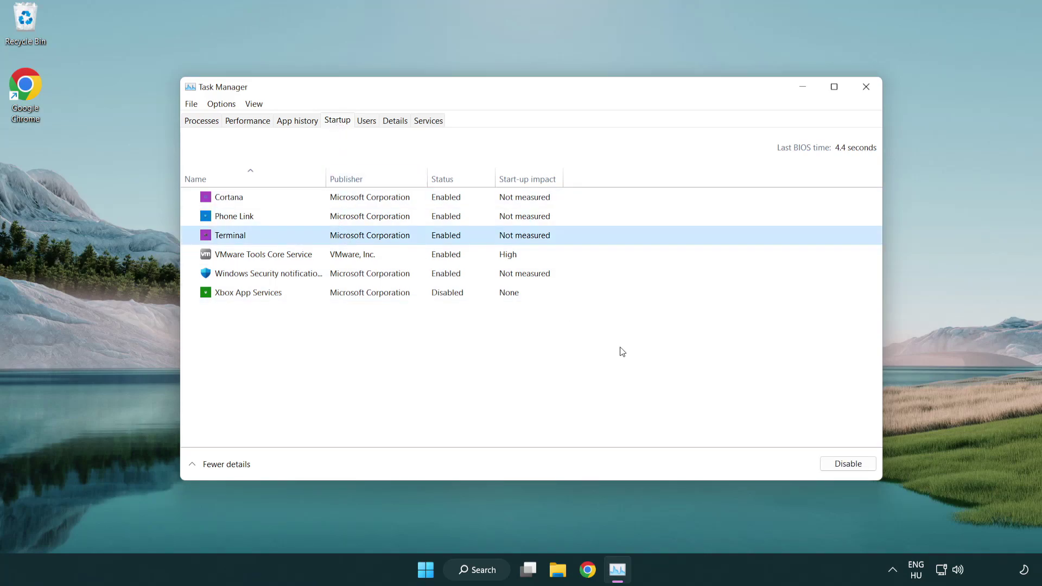
pyautogui.click(824, 462)
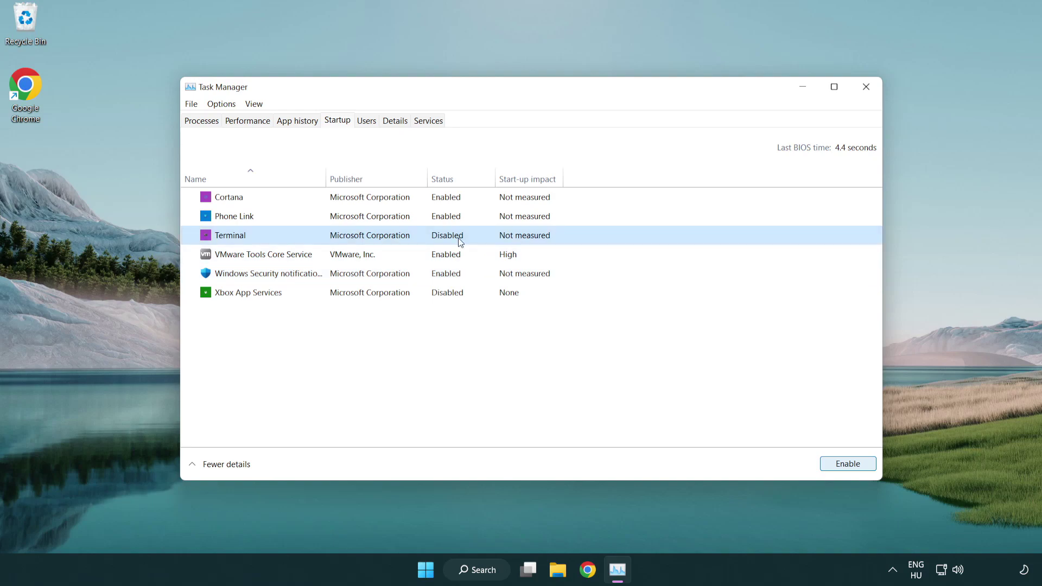
pyautogui.click(433, 217)
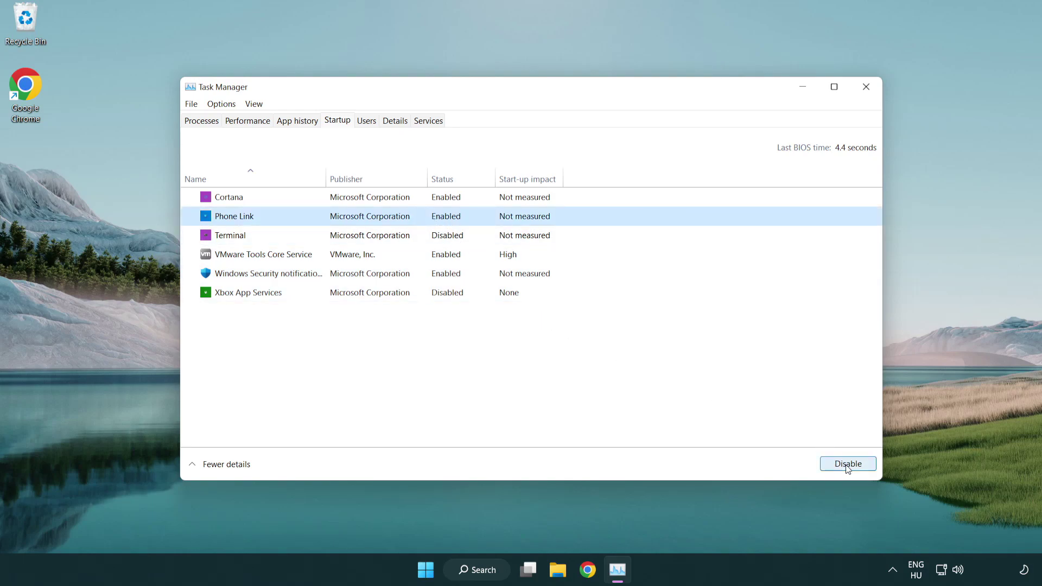
pyautogui.click(848, 466)
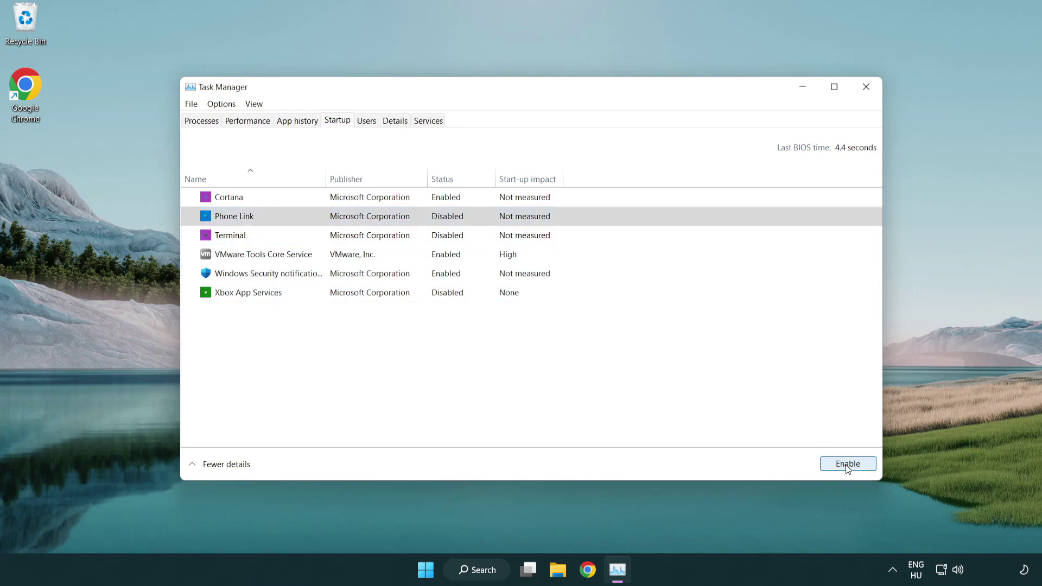
pyautogui.click(373, 203)
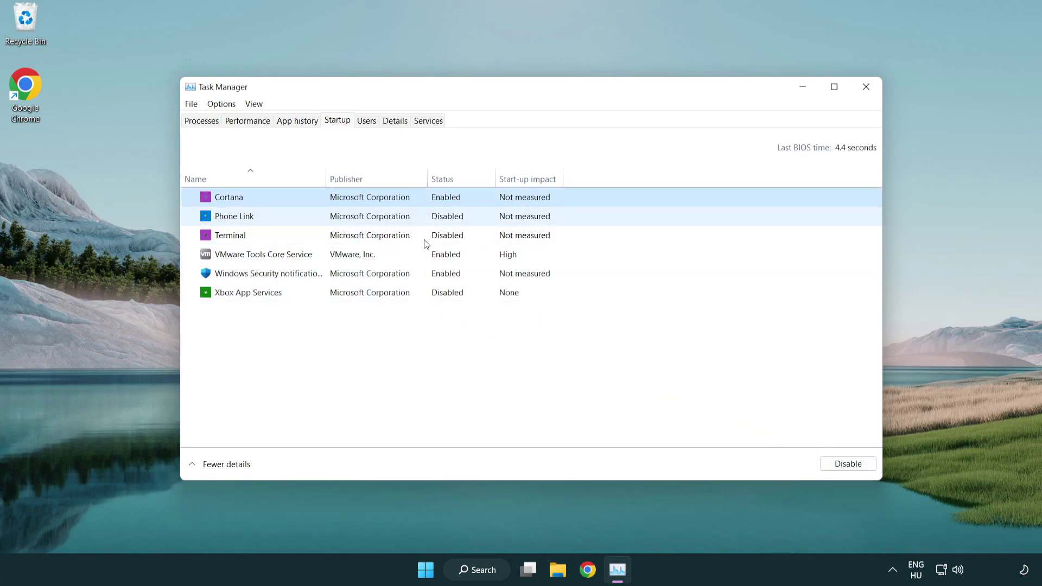
pyautogui.click(847, 465)
pyautogui.click(494, 278)
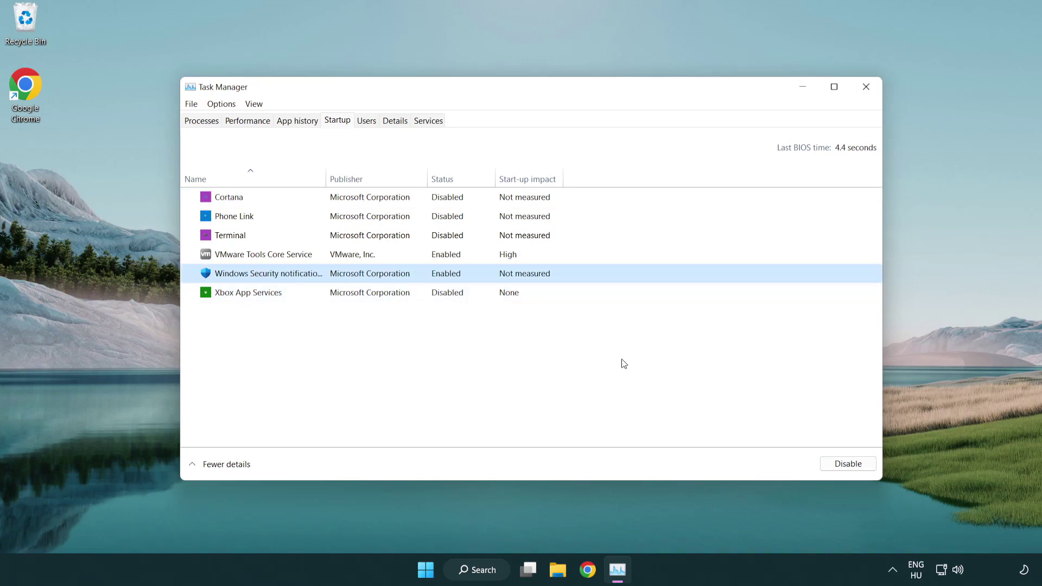
pyautogui.click(842, 466)
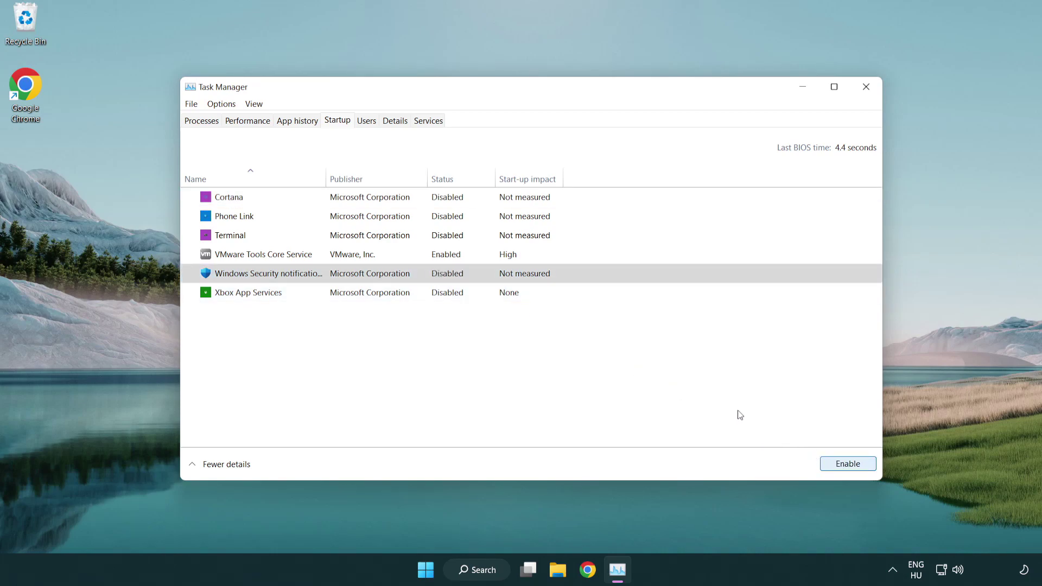
# - Close Task Manager, return to Chrome and download the DirectX End-User Runtime Web Installer
pyautogui.click(869, 93)
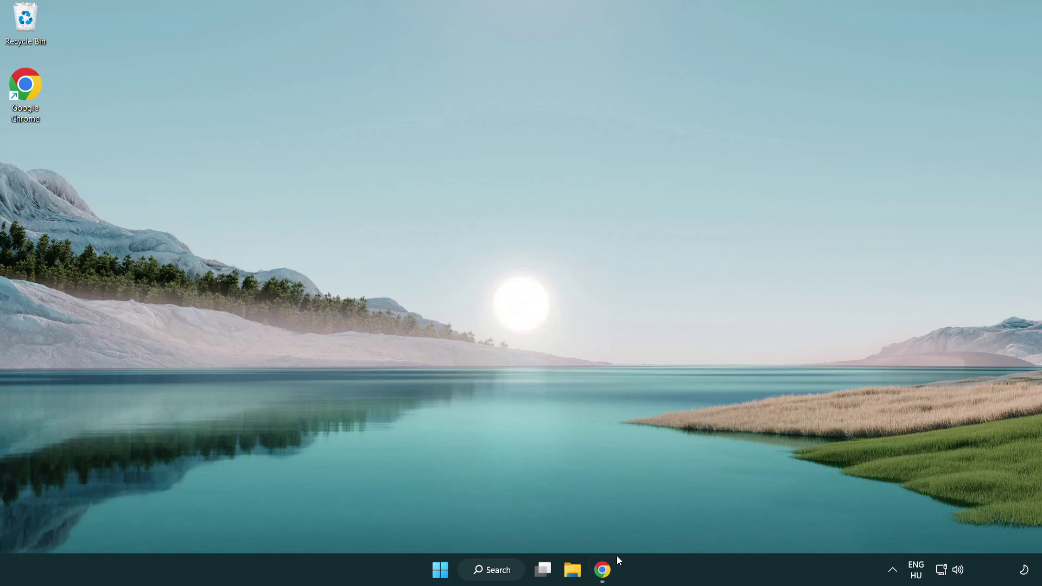
pyautogui.click(602, 569)
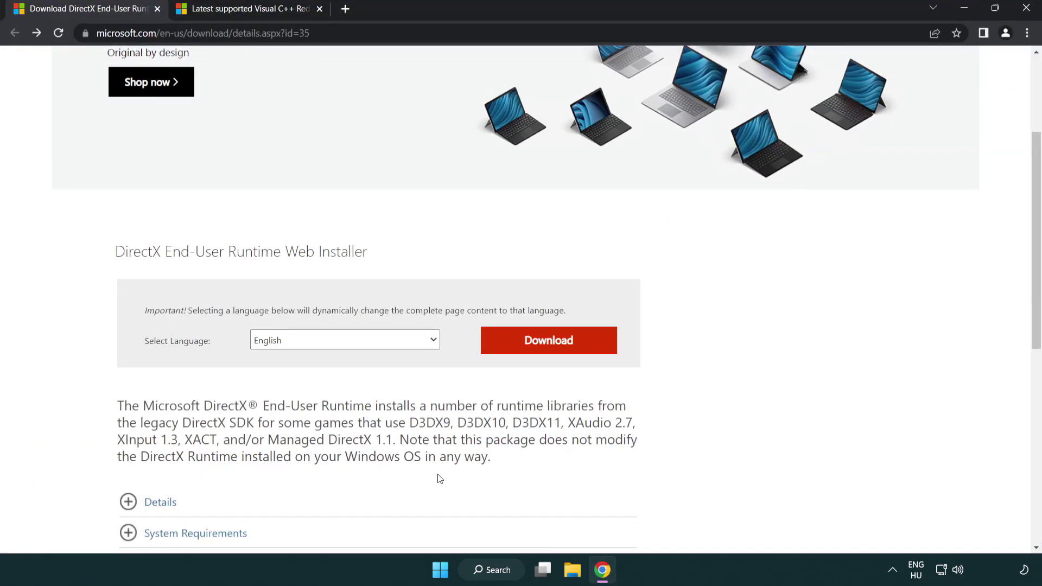
pyautogui.scroll(3, 438, 477)
pyautogui.click(95, 29)
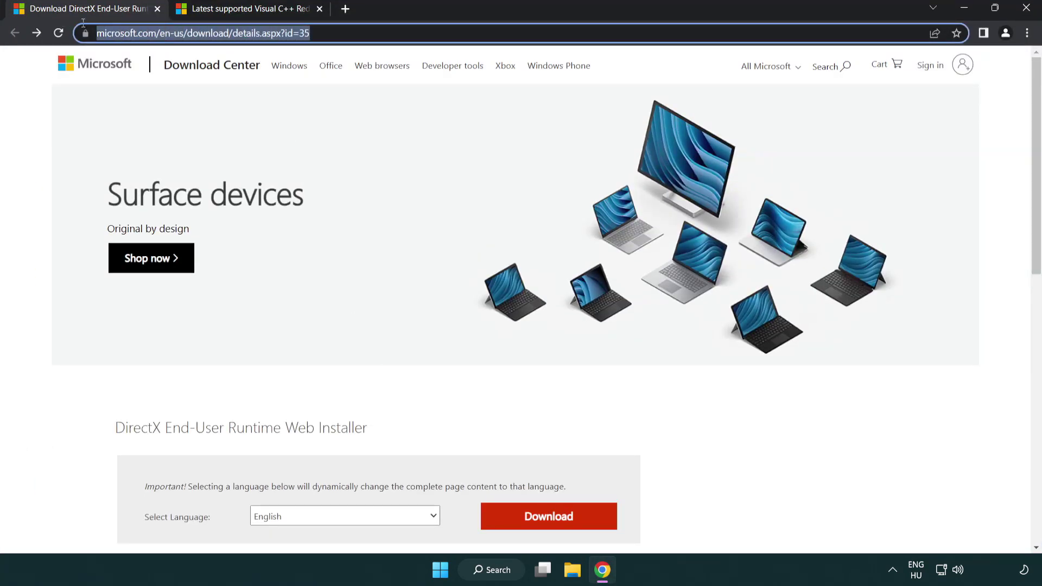
pyautogui.click(999, 237)
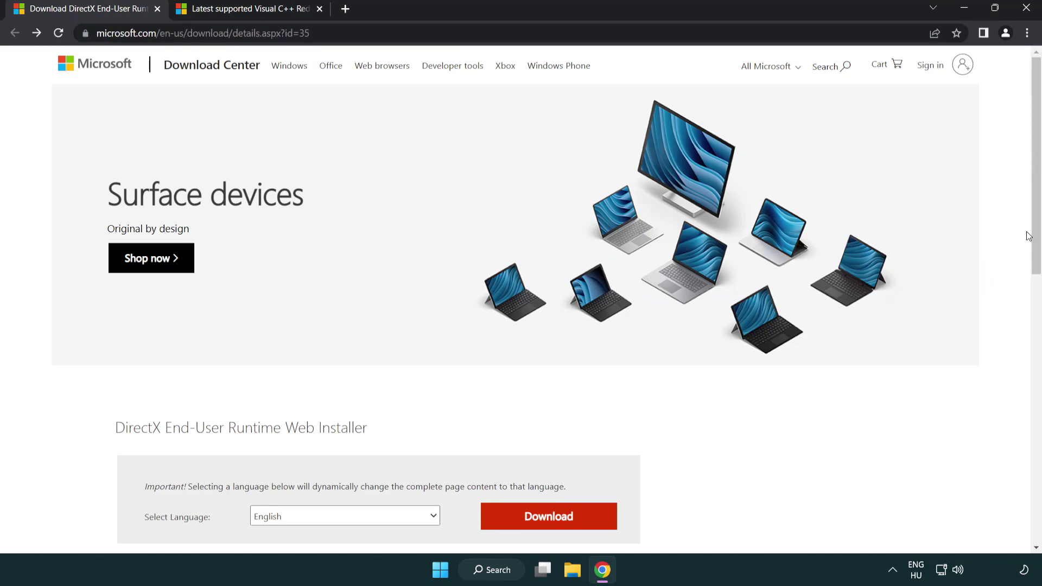
pyautogui.scroll(-3, 673, 358)
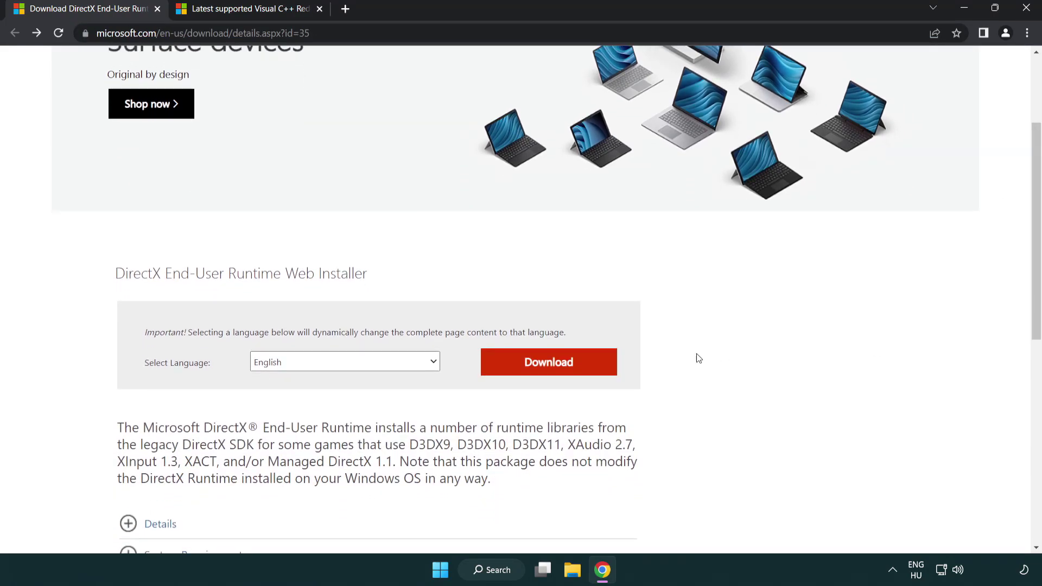
pyautogui.click(551, 373)
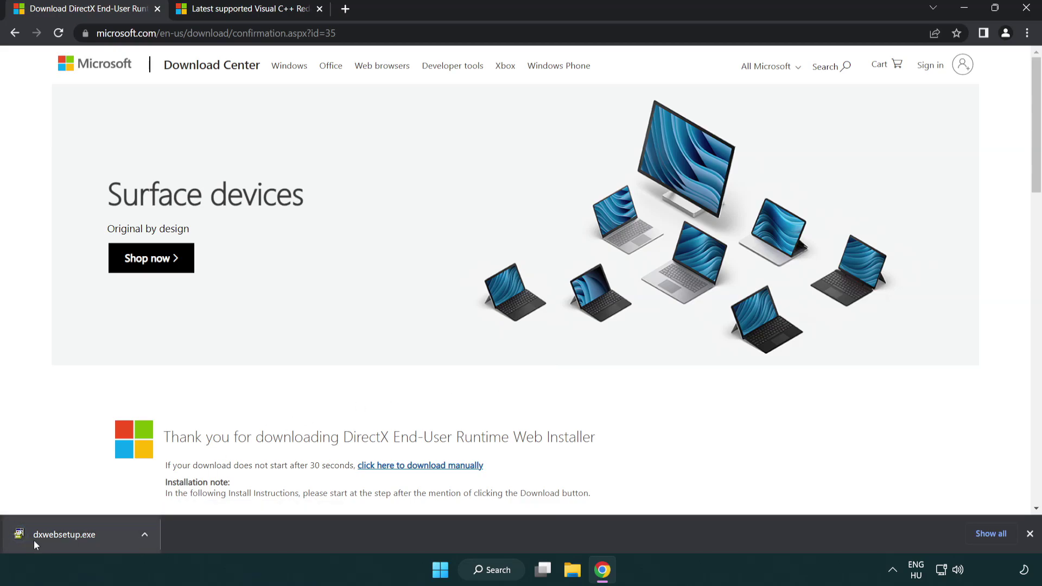
# - Run dxwebsetup.exe, accept the licence and finish setup, which finds DirectX already current
pyautogui.click(68, 536)
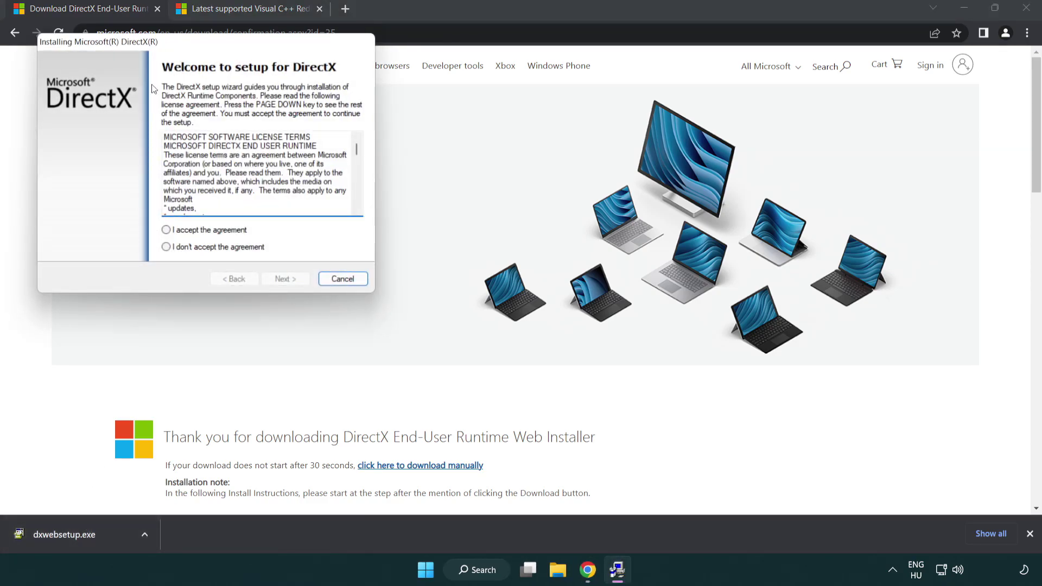
pyautogui.moveTo(159, 48); pyautogui.dragTo(459, 162)
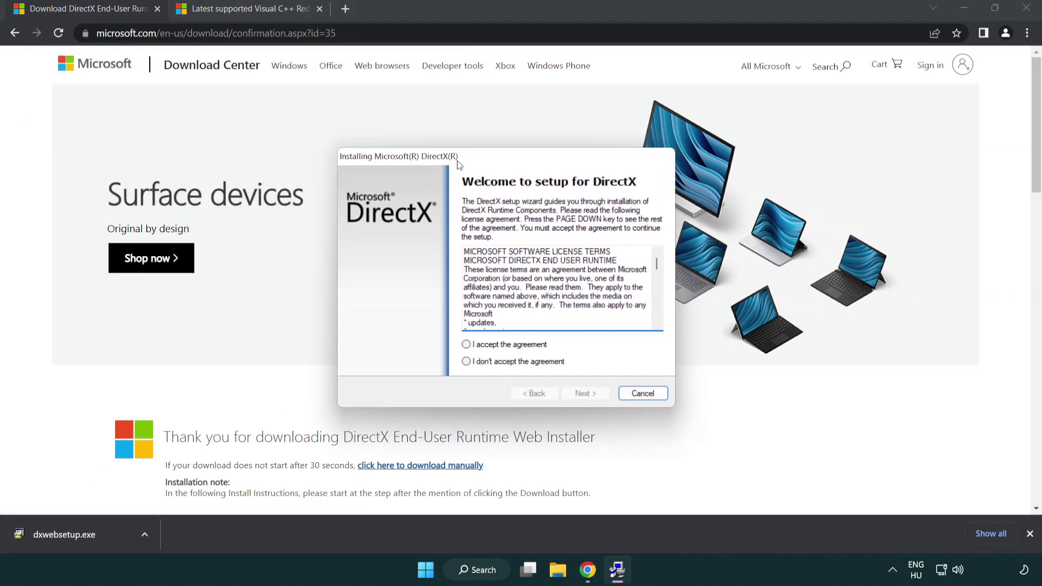
pyautogui.moveTo(657, 265); pyautogui.dragTo(658, 315)
pyautogui.click(466, 344)
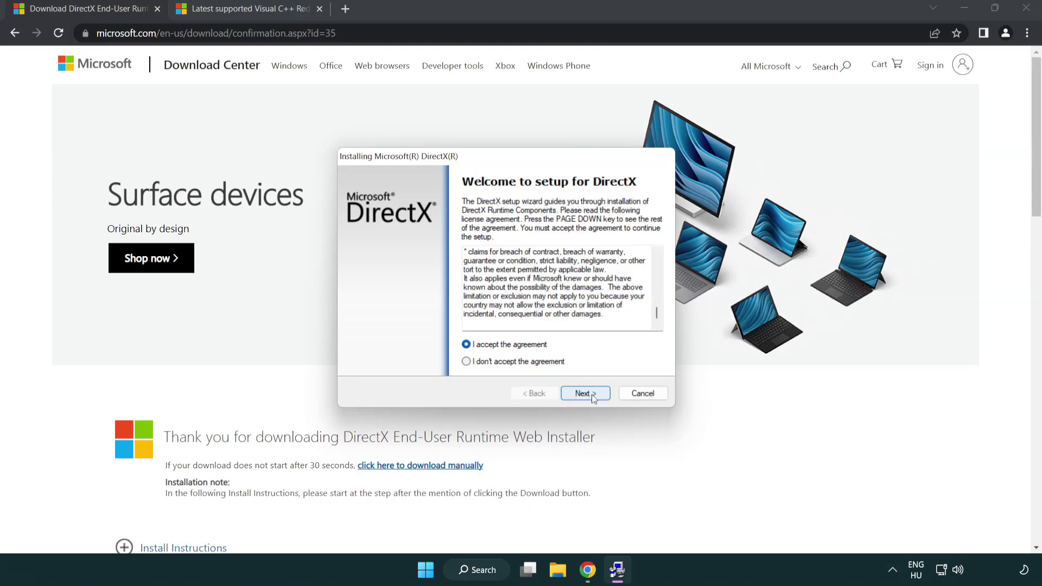
pyautogui.click(587, 394)
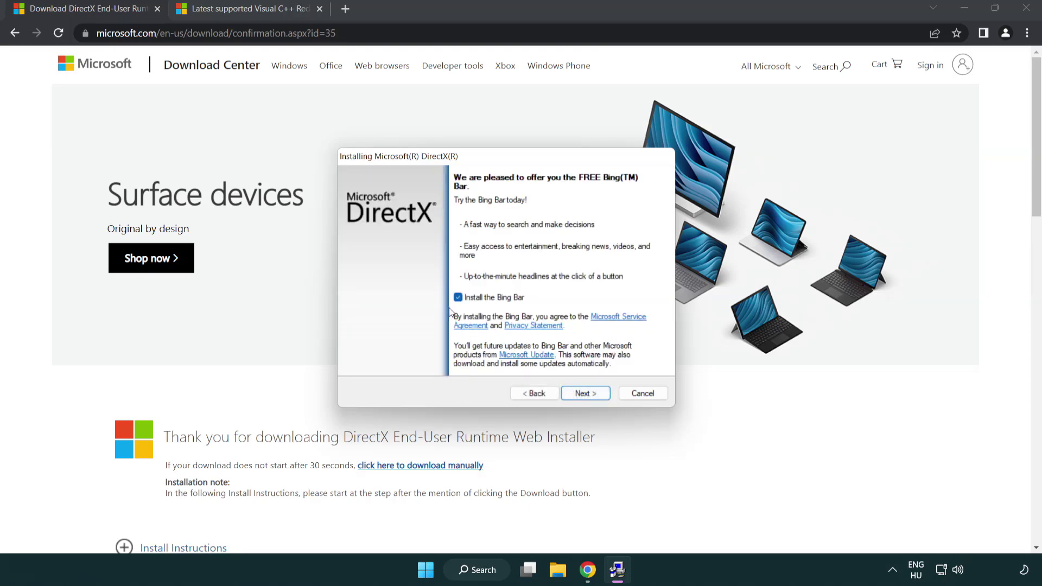
pyautogui.click(586, 392)
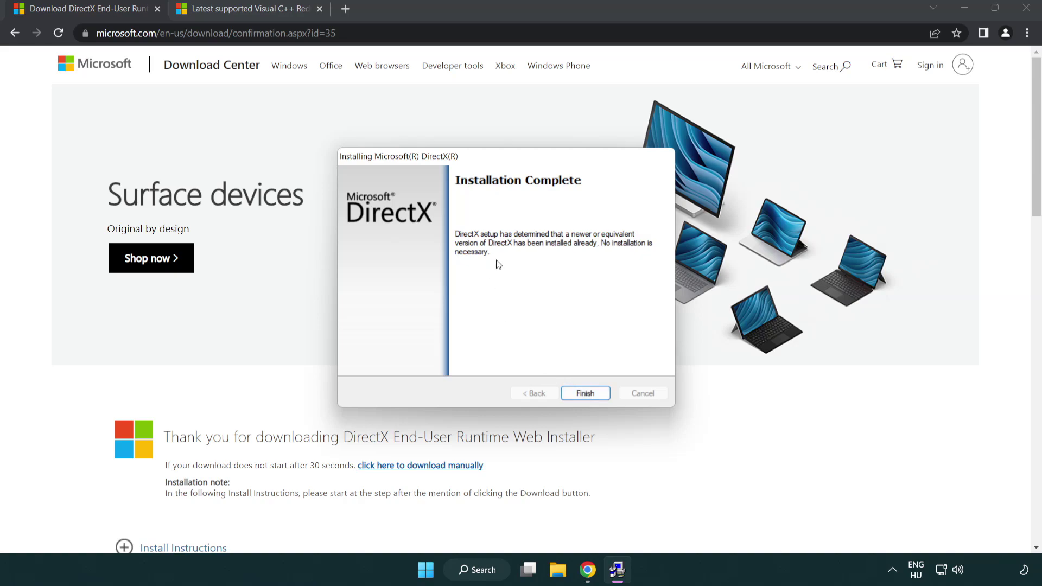
pyautogui.click(587, 392)
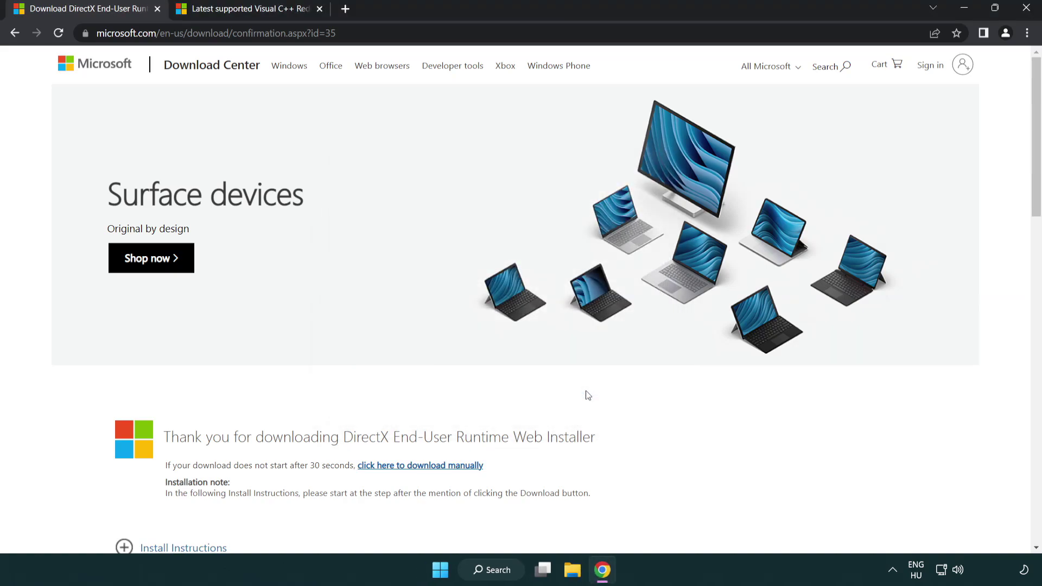
# - Close the DirectX download tab and return to the Microsoft Learn page
pyautogui.click(158, 10)
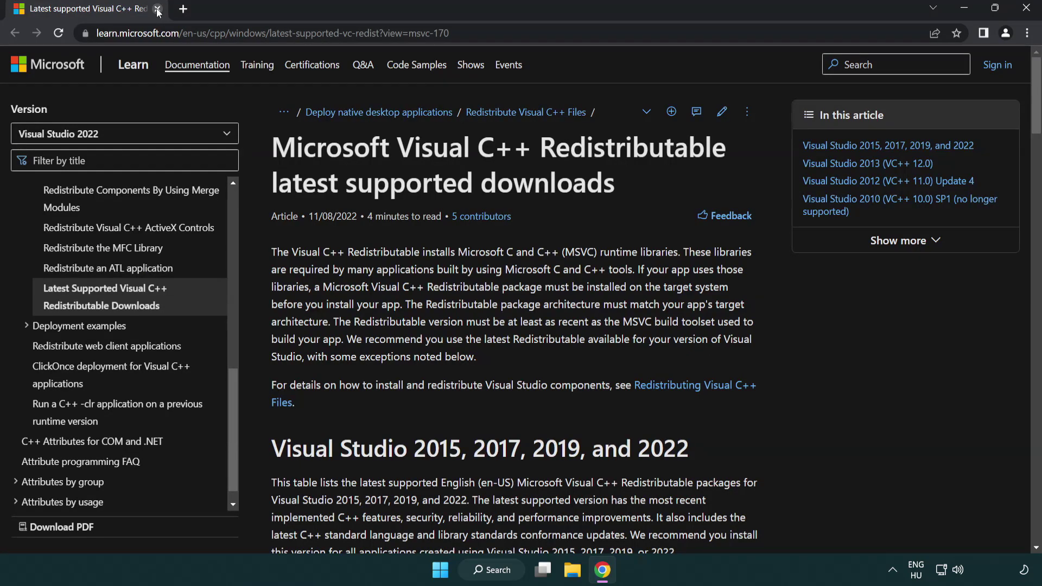
pyautogui.click(482, 35)
pyautogui.click(549, 35)
pyautogui.click(536, 169)
# - Download the x86 and x64 Visual C++ redistributables from the table
pyautogui.scroll(-4, 536, 174)
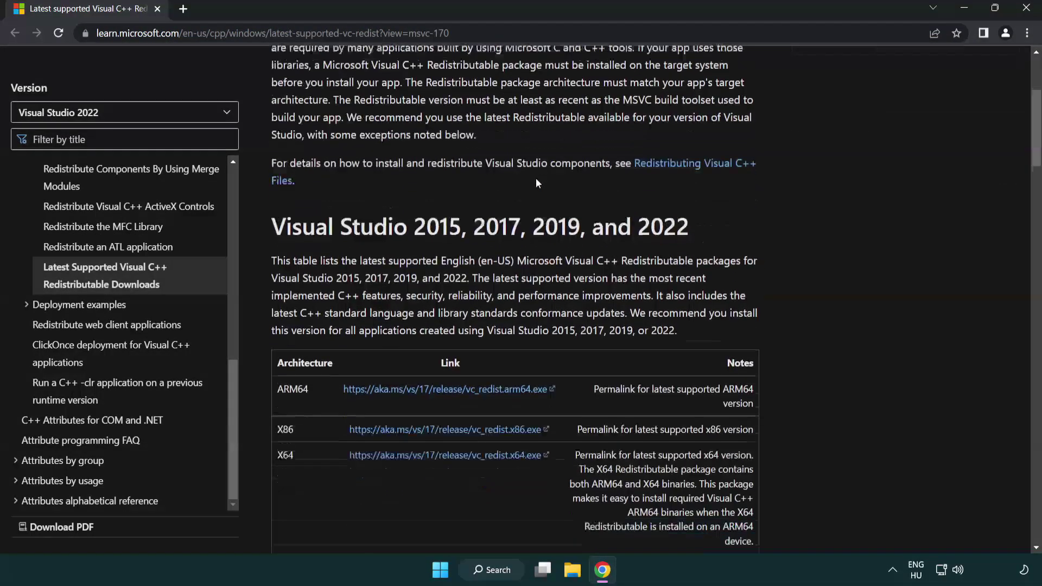
pyautogui.scroll(-2, 536, 178)
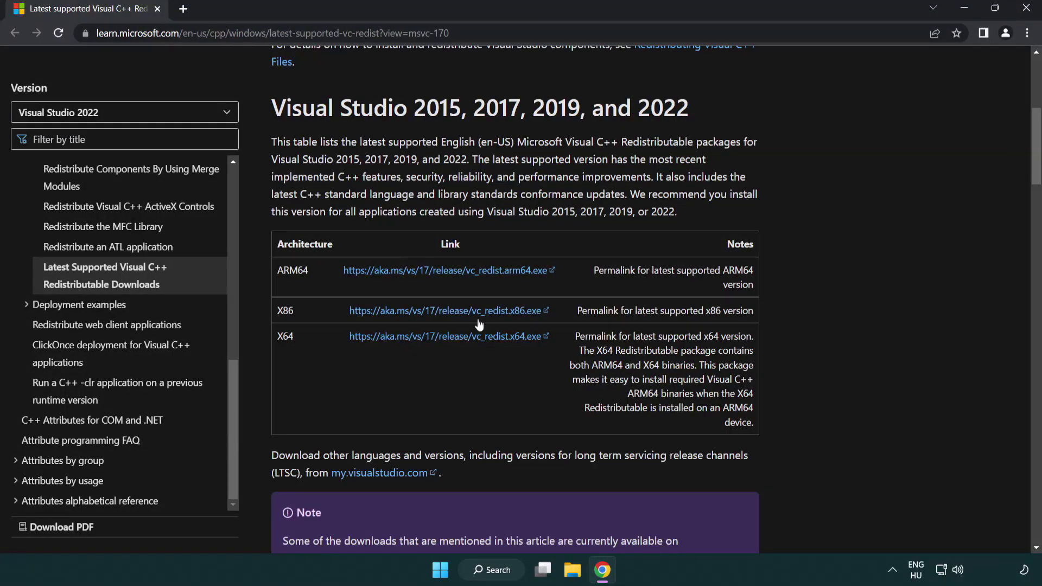
pyautogui.click(432, 312)
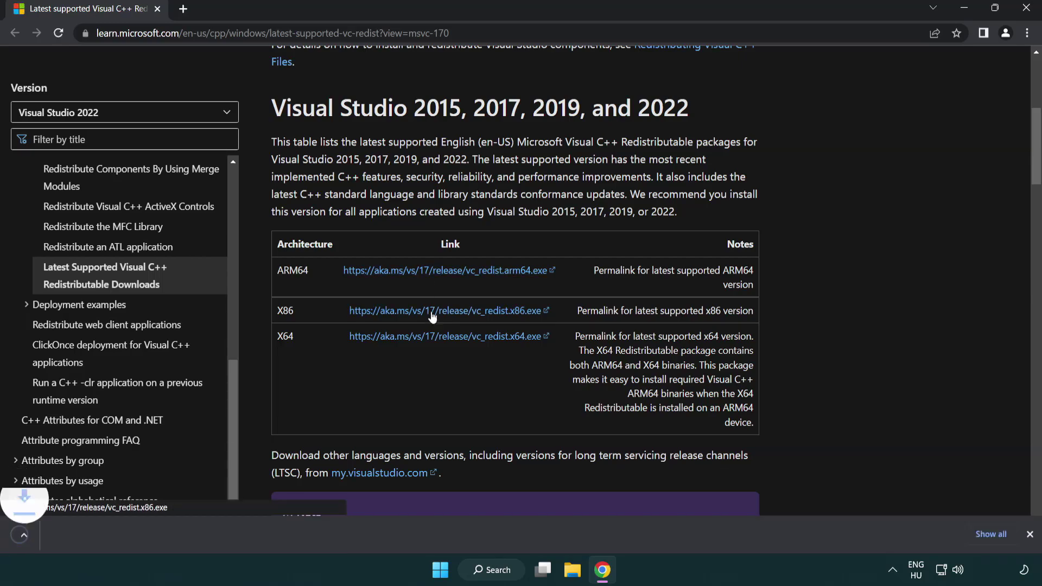
pyautogui.click(437, 342)
# - Try installing the ARM64 redistributable with the licence accepted, then dismiss the failed setup
pyautogui.click(398, 543)
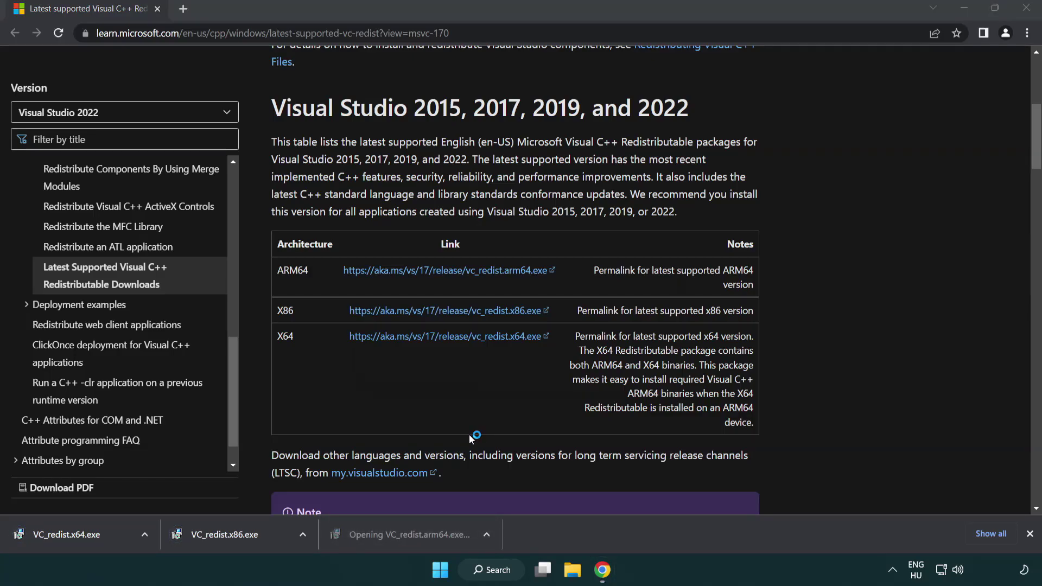
pyautogui.moveTo(669, 267); pyautogui.dragTo(674, 317)
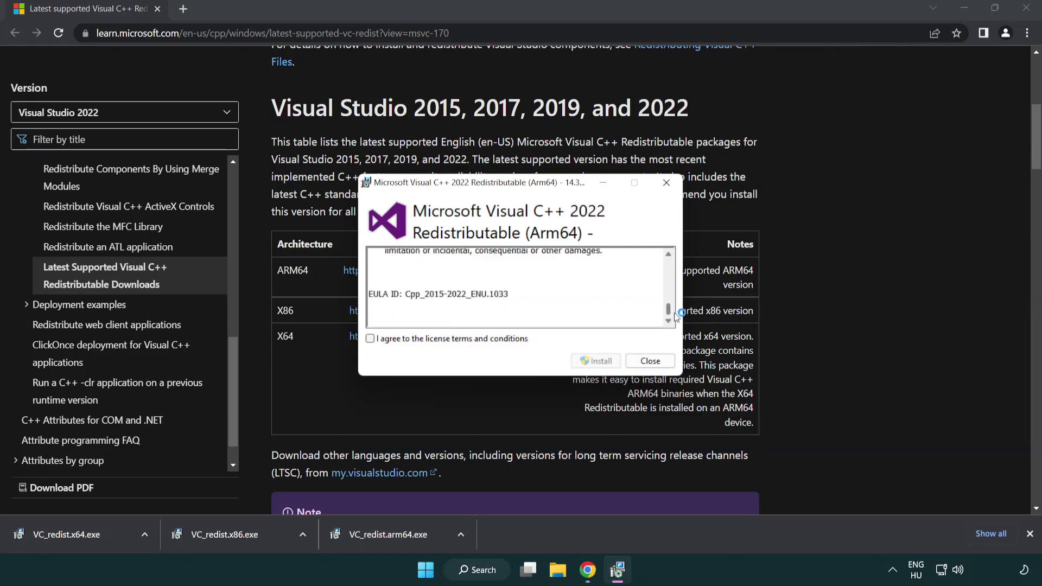
pyautogui.click(372, 340)
pyautogui.click(581, 360)
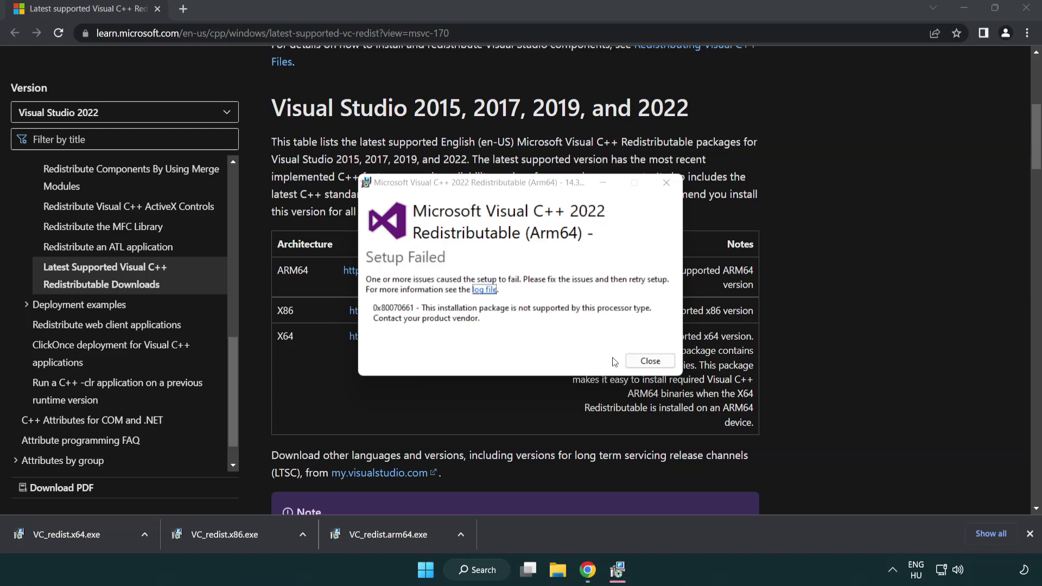
pyautogui.click(651, 362)
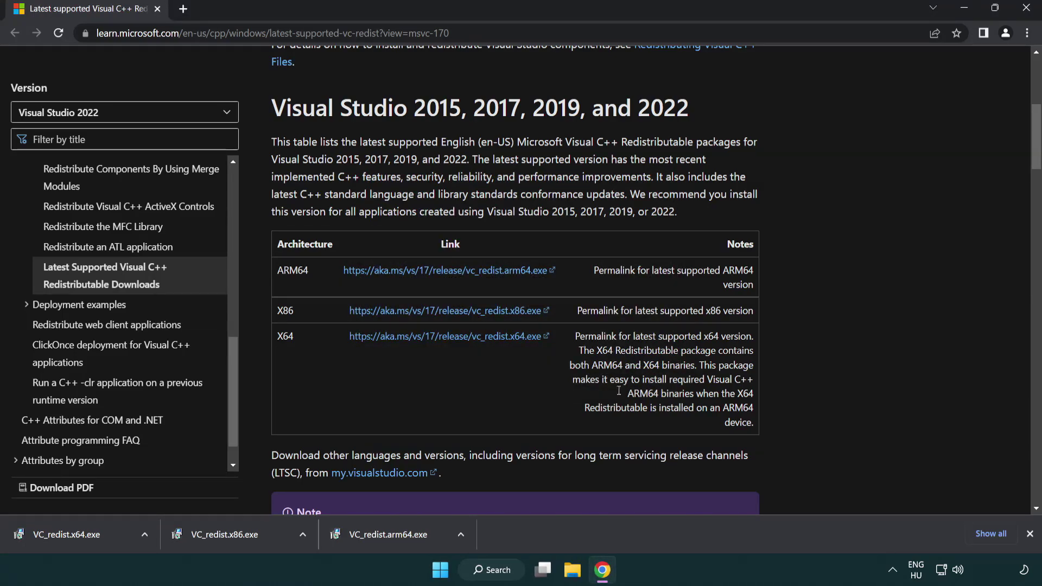
# - Install the x86 and x64 Visual C++ redistributables, closing each successful setup
pyautogui.click(233, 541)
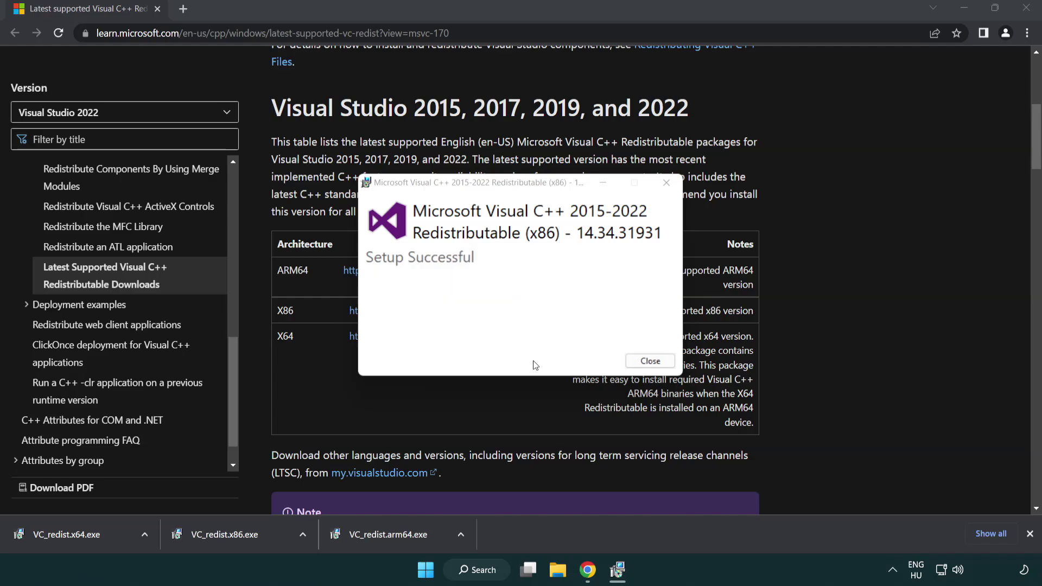
pyautogui.click(651, 361)
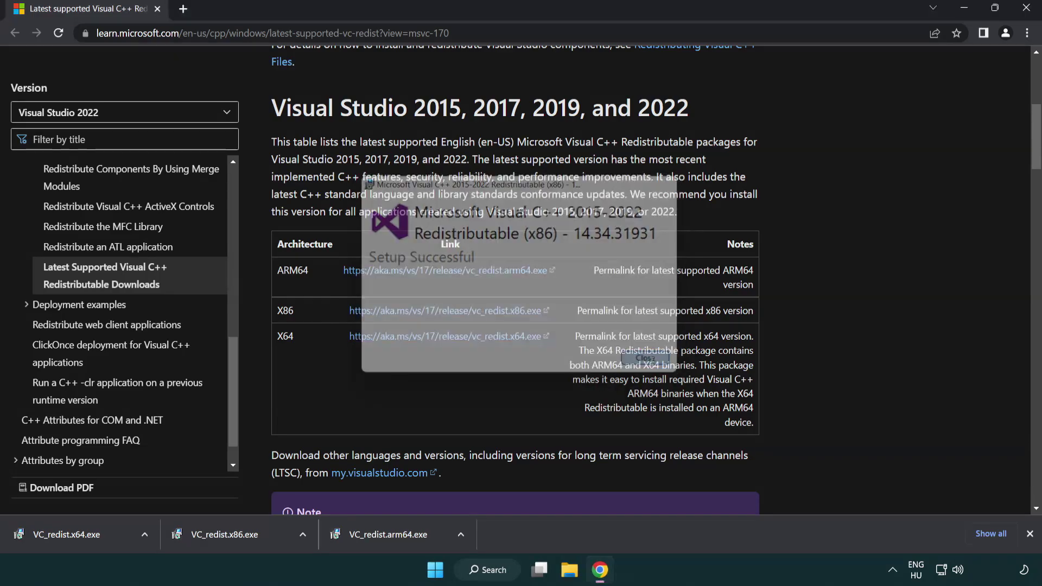
pyautogui.click(79, 536)
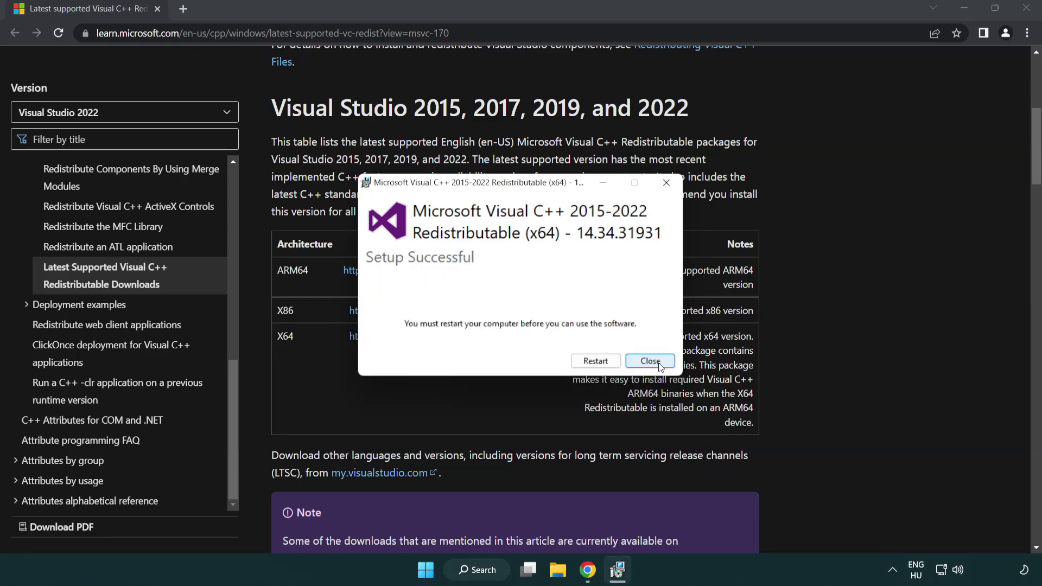
pyautogui.click(659, 363)
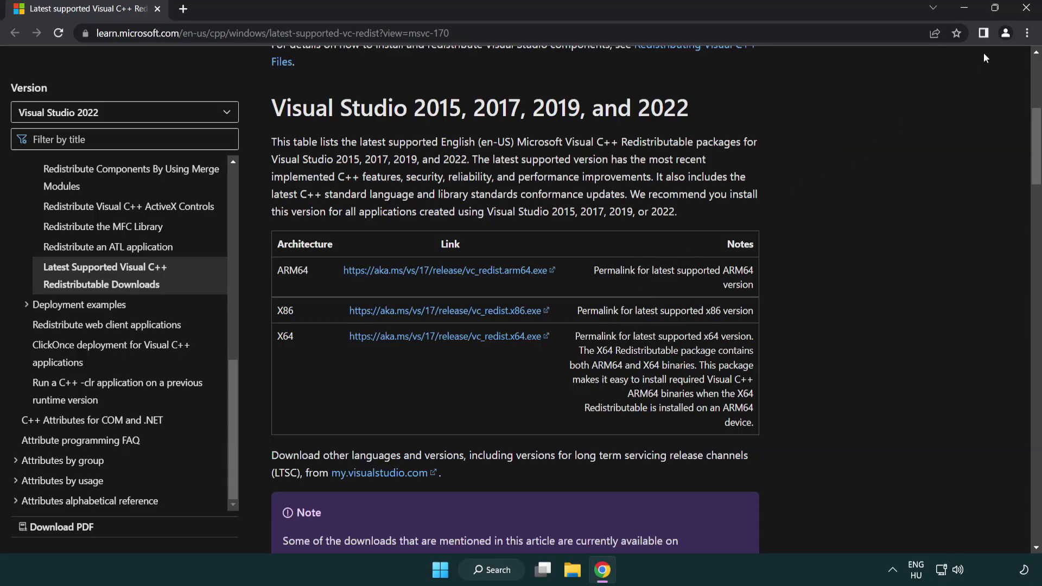
# - Close the browser and launch Command Prompt as administrator via a 'cmd' search
pyautogui.click(1024, 9)
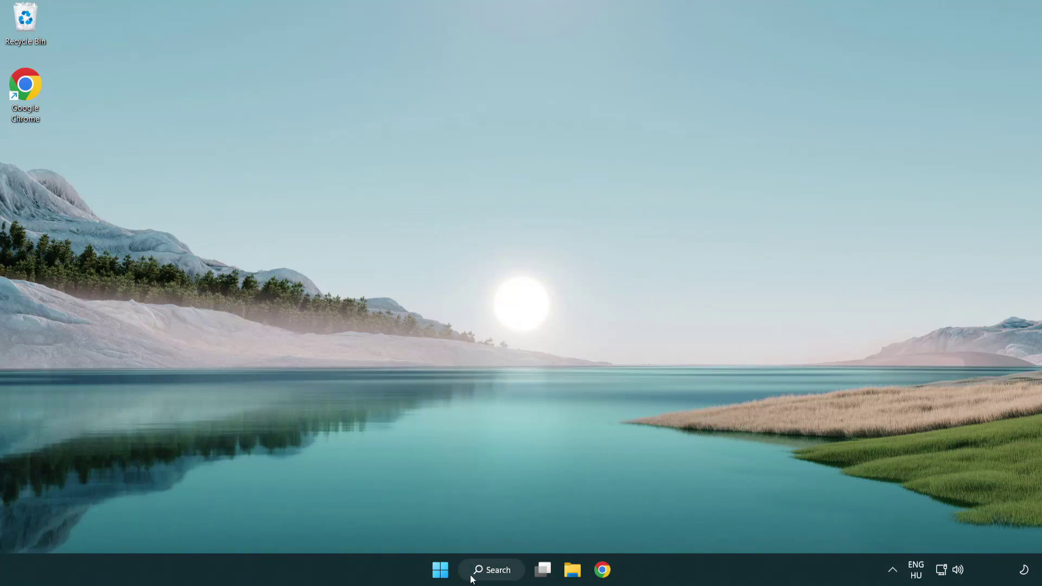
pyautogui.click(487, 569)
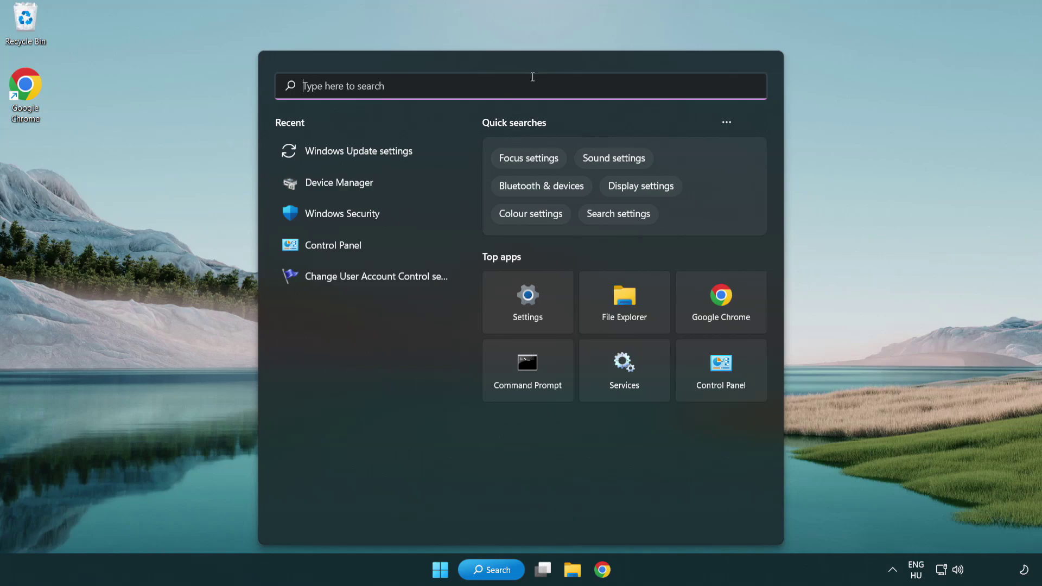
pyautogui.write('cmd')
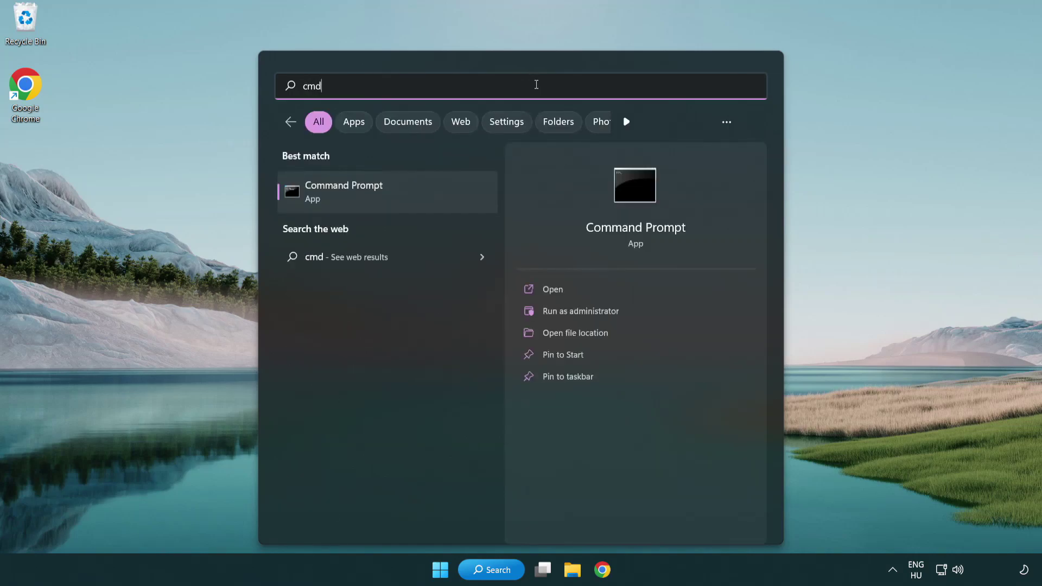
pyautogui.rightClick(399, 193)
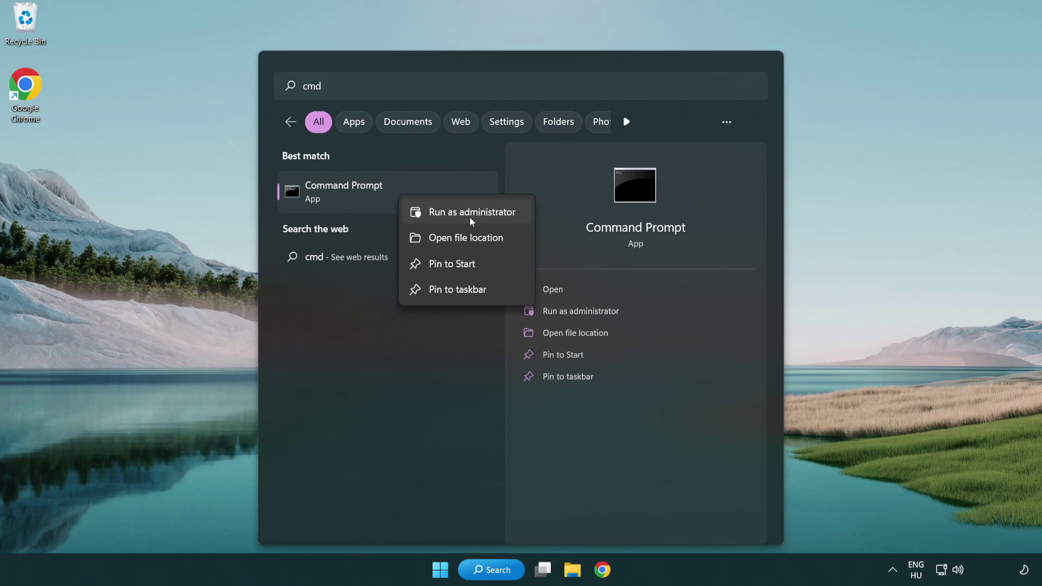
pyautogui.click(470, 217)
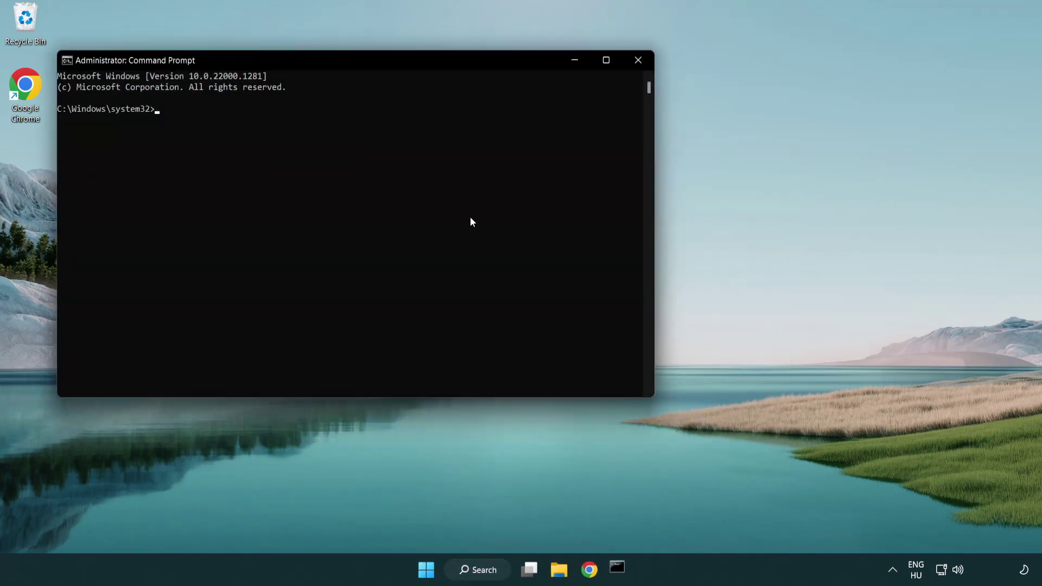
# - Run sfc /scannow in the elevated Command Prompt
pyautogui.moveTo(372, 62); pyautogui.dragTo(524, 108)
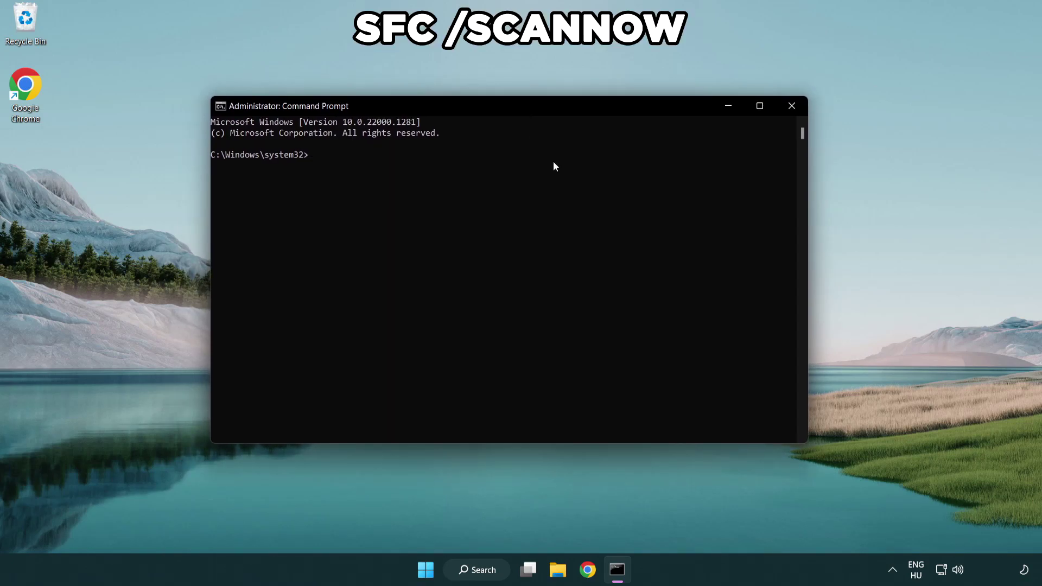
pyautogui.write('sfc /scannow')
pyautogui.press('Return')
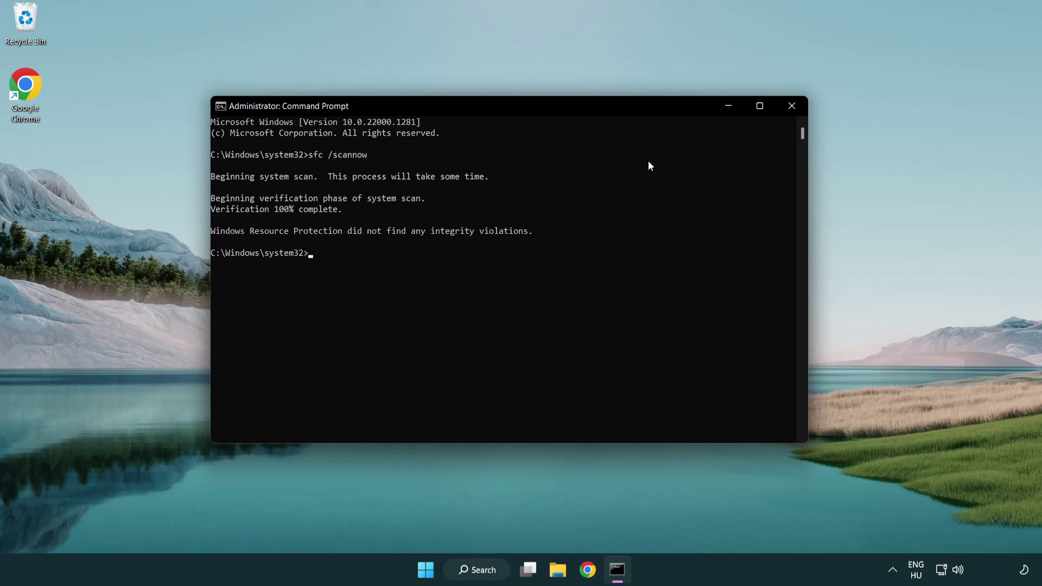
# - Close the Command Prompt window and open the Start menu
pyautogui.click(792, 106)
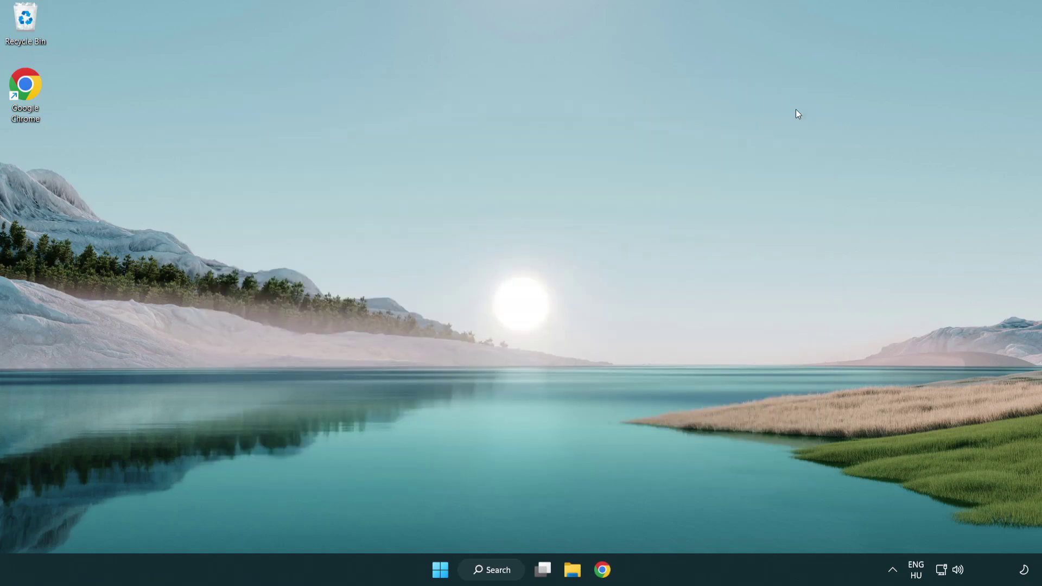
pyautogui.click(440, 570)
pyautogui.click(694, 520)
# - Search 'security' and open Windows Security's Virus & threat protection settings, scrolled to Exclusions
pyautogui.click(497, 572)
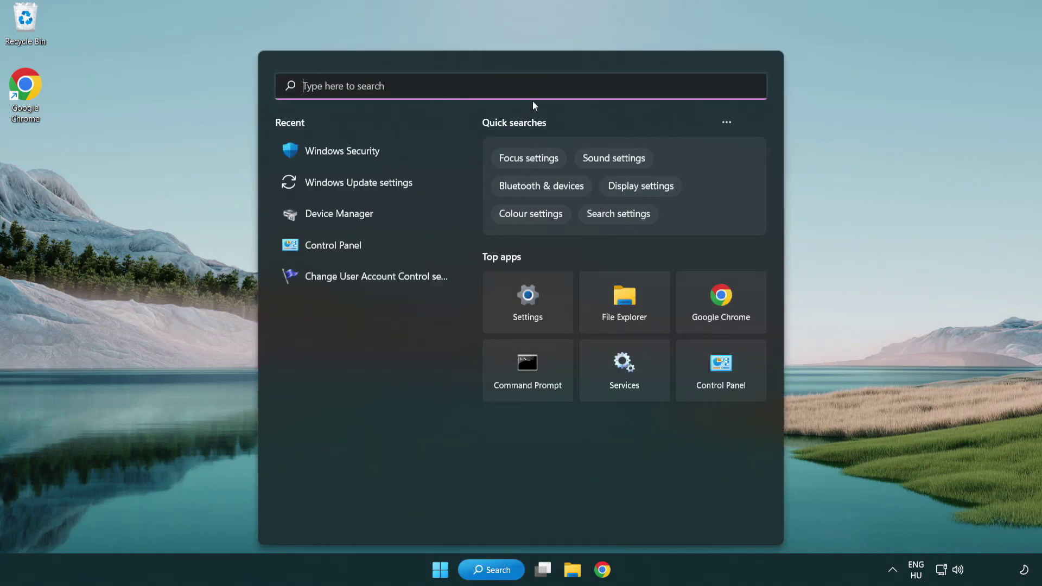
pyautogui.write('securi')
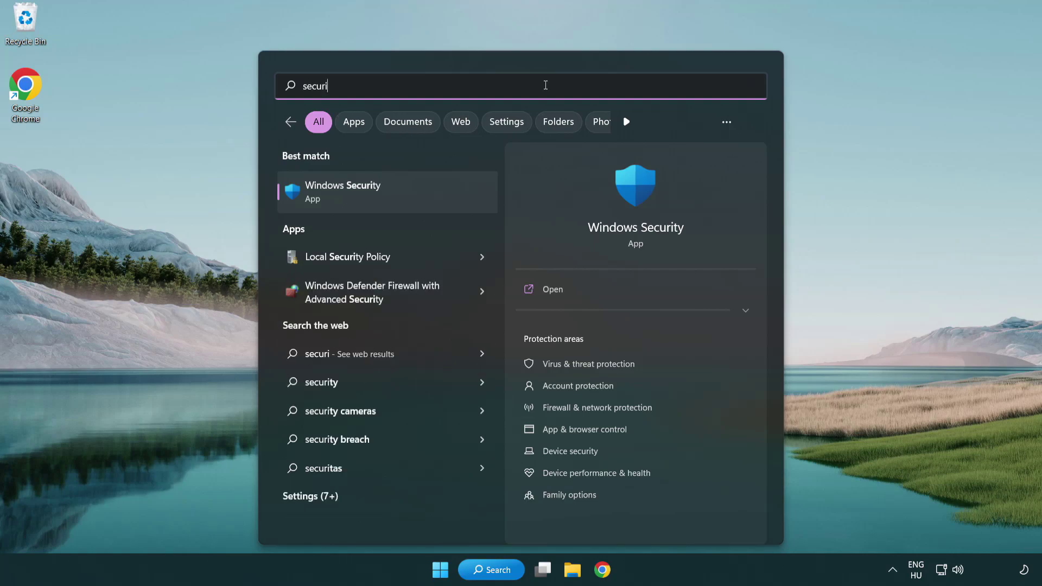
pyautogui.write('ty')
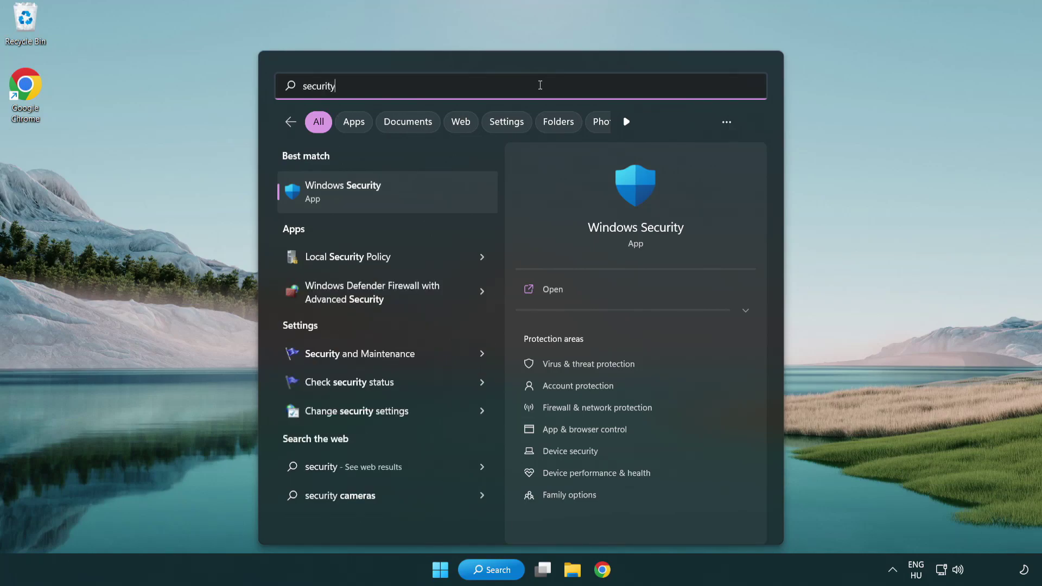
pyautogui.click(426, 201)
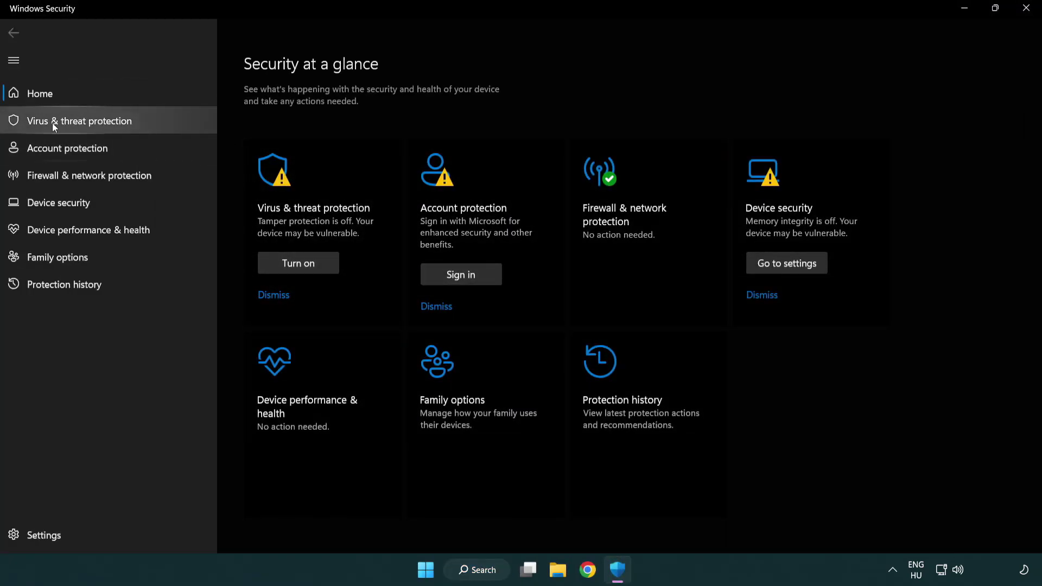
pyautogui.click(84, 125)
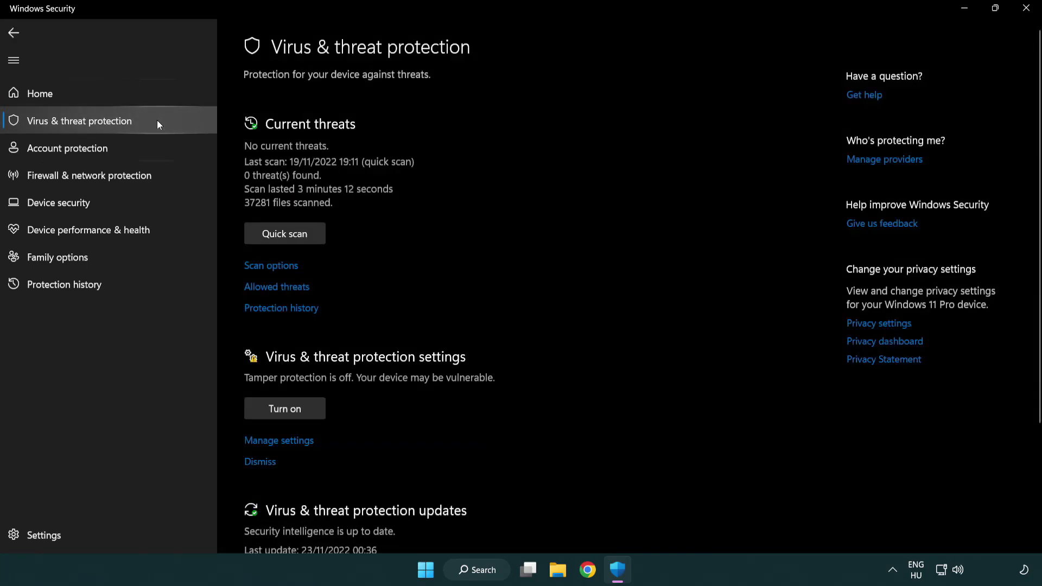
pyautogui.scroll(-2, 304, 261)
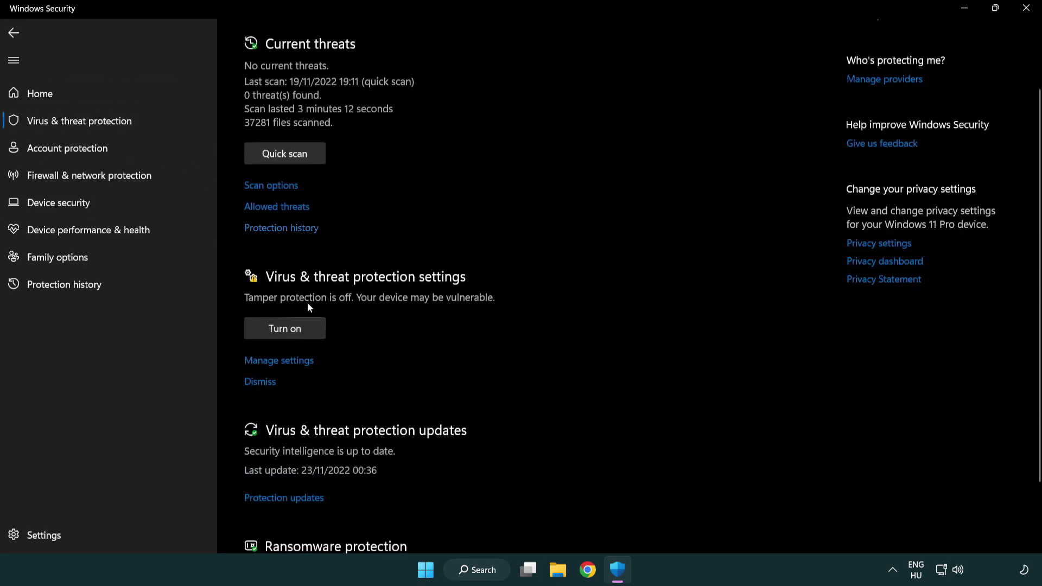
pyautogui.click(278, 361)
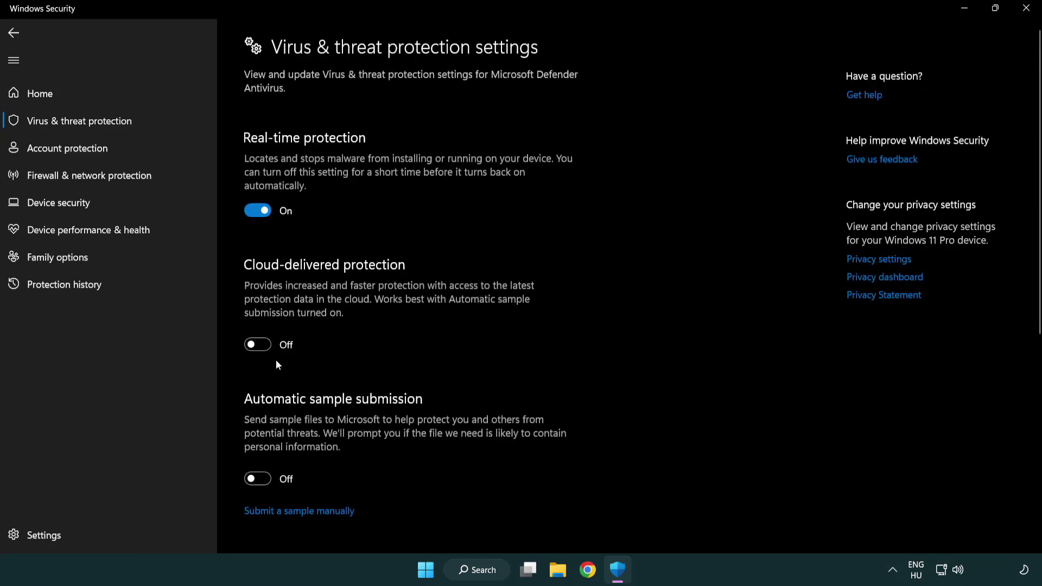
pyautogui.scroll(-8, 277, 362)
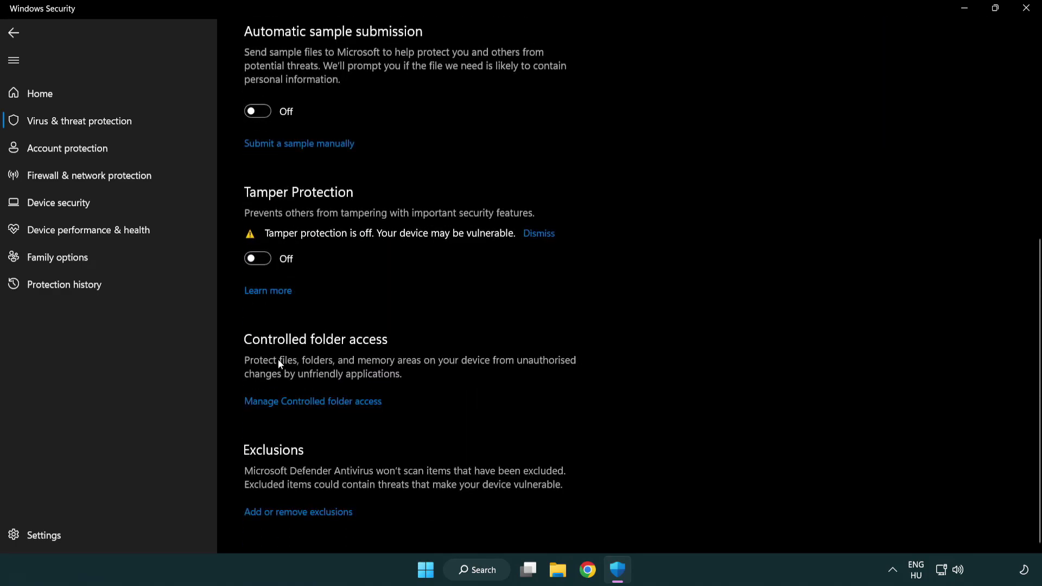
# - Open the exclusions list and start adding a File exclusion
pyautogui.click(302, 514)
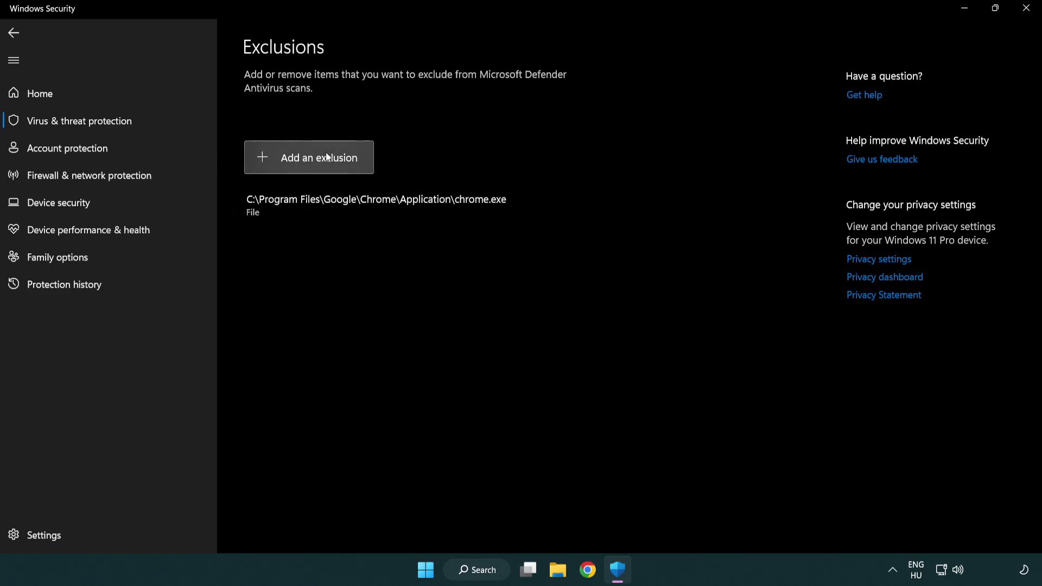
pyautogui.click(313, 162)
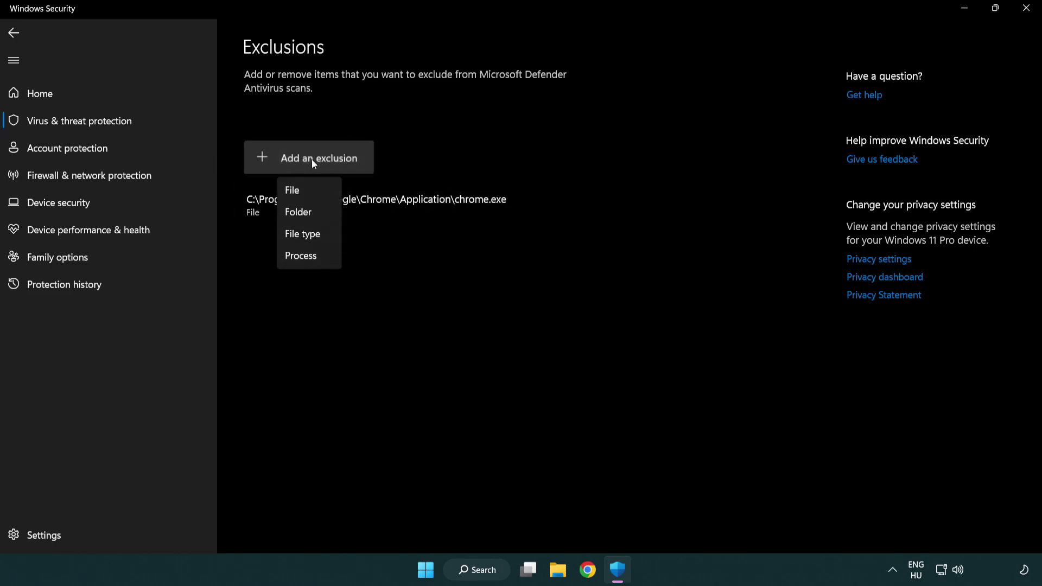
pyautogui.click(314, 191)
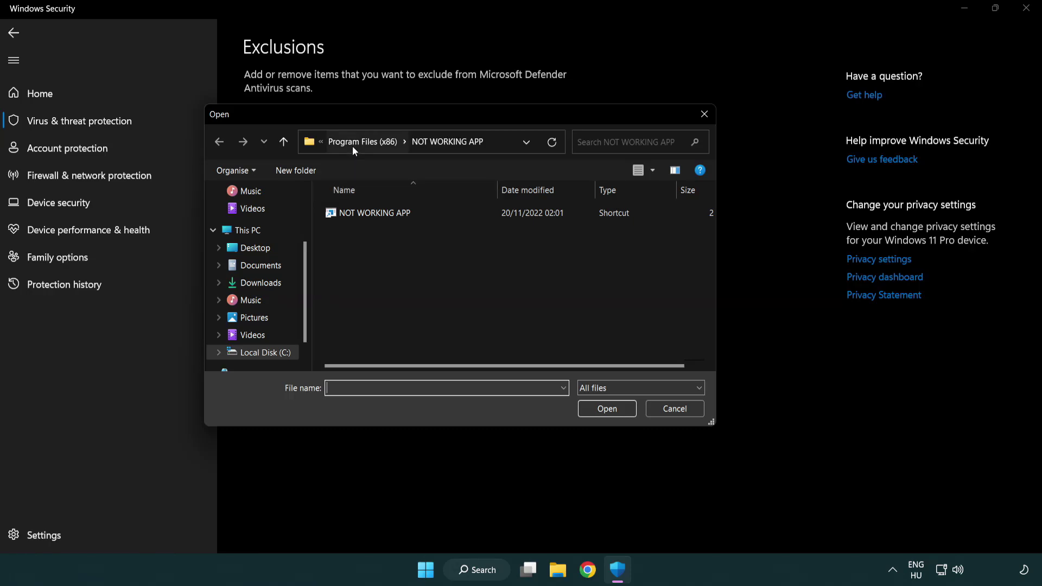
# - Select the shortcut in C:\Program Files (x86)\NOT WORKING APP as the excluded file
pyautogui.click(353, 145)
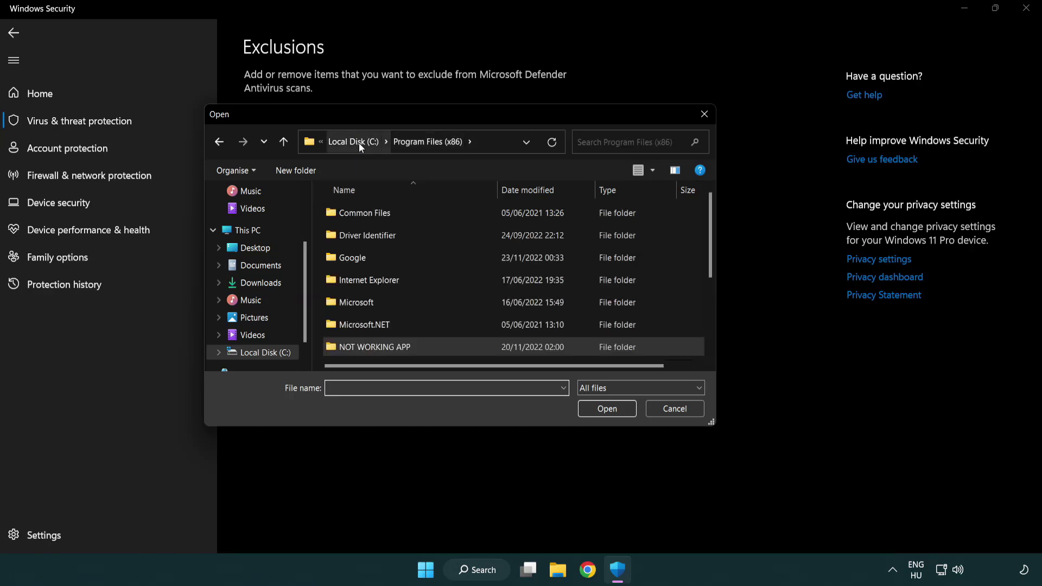
pyautogui.click(359, 142)
pyautogui.click(353, 144)
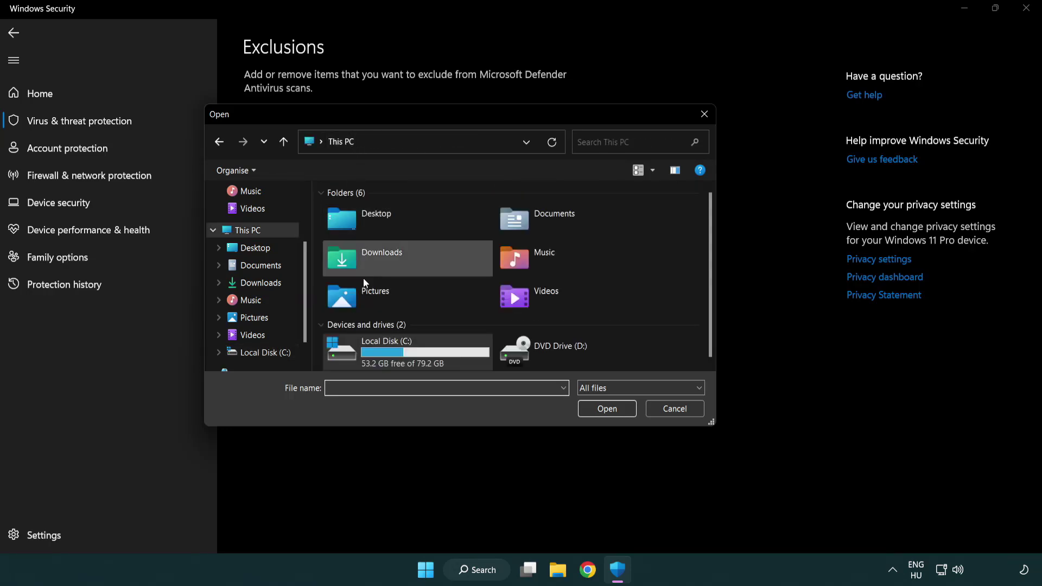
pyautogui.doubleClick(380, 359)
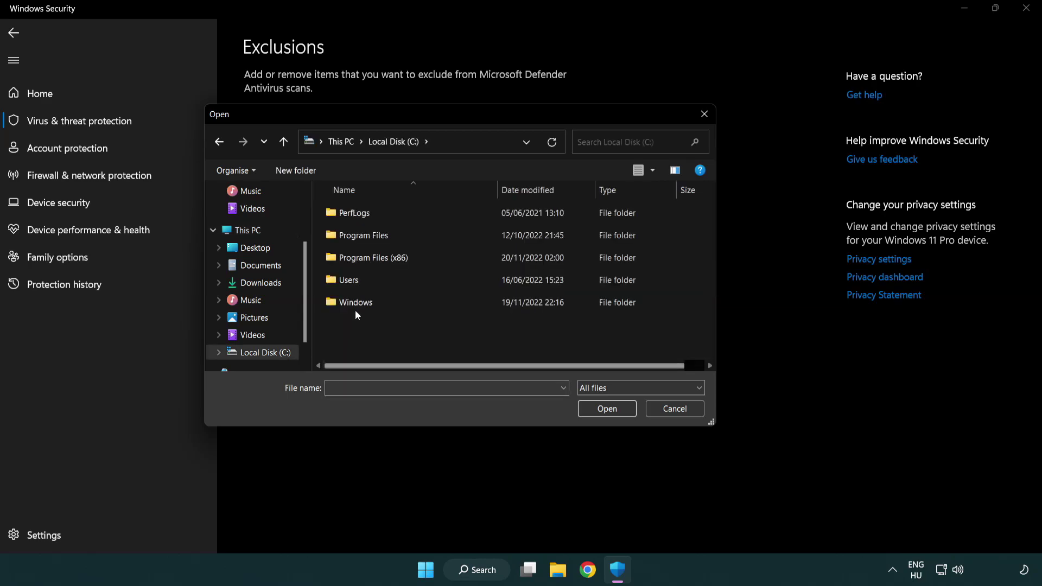
pyautogui.doubleClick(382, 260)
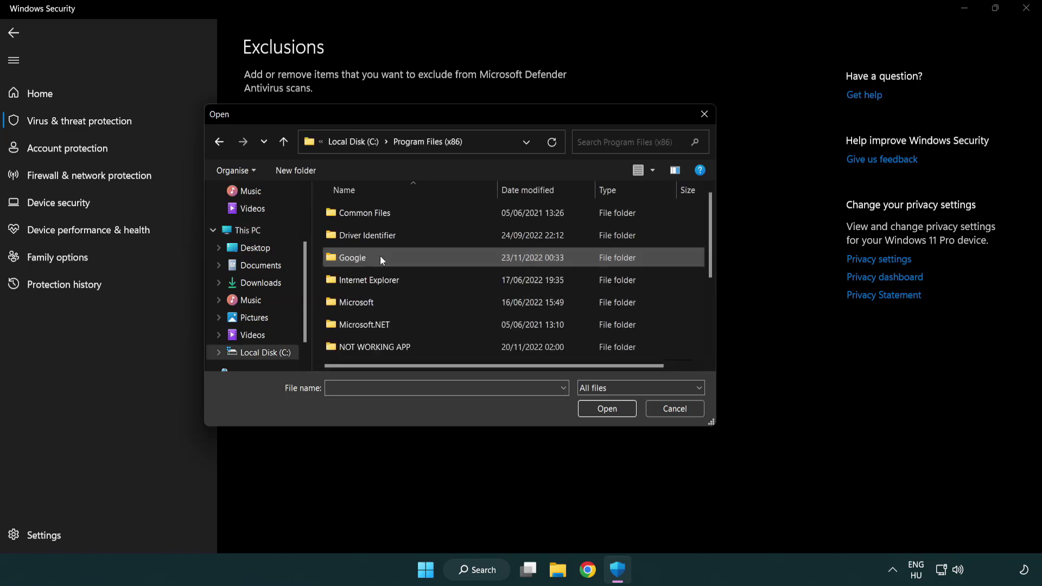
pyautogui.doubleClick(389, 348)
pyautogui.click(369, 213)
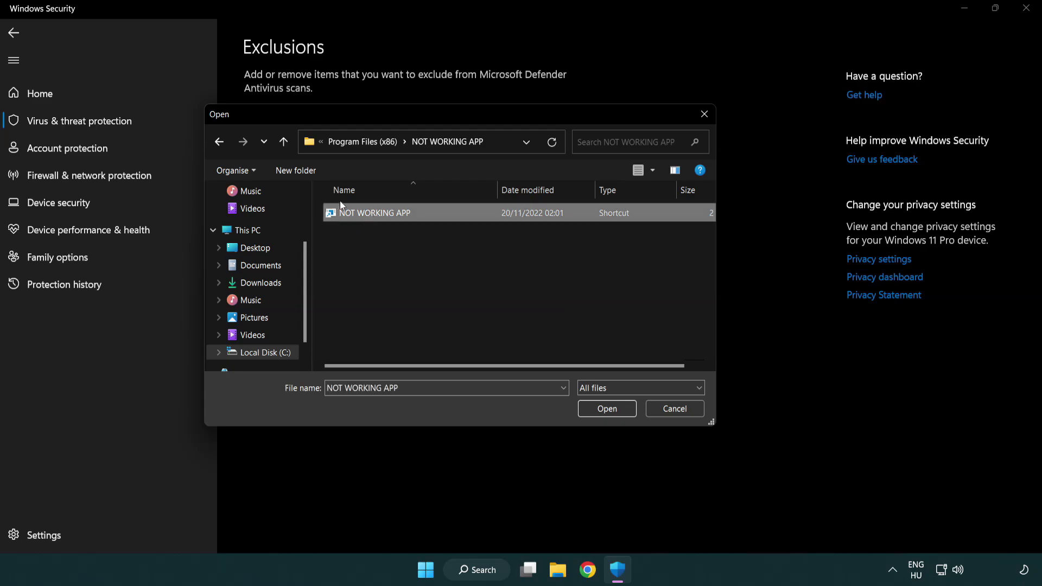
pyautogui.click(606, 411)
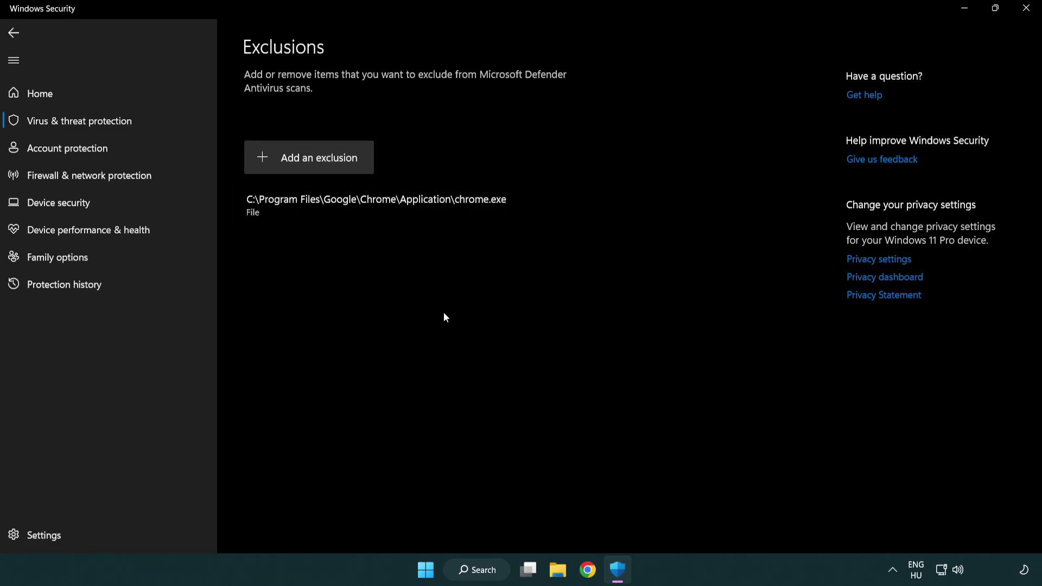
# - Close Windows Security and bring up the Start menu's Sleep, Shut down and Restart options
pyautogui.click(1027, 17)
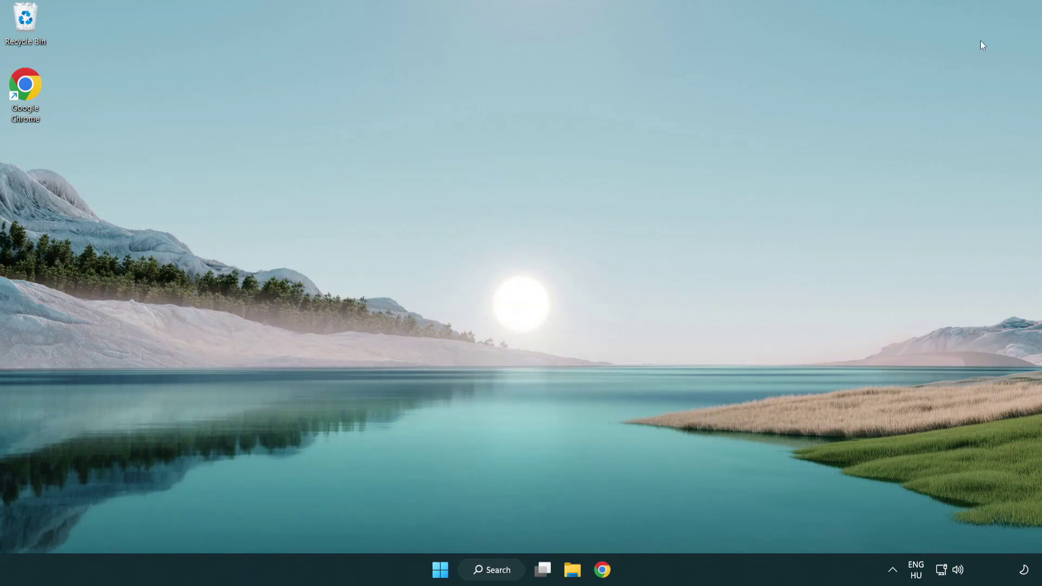
pyautogui.click(439, 574)
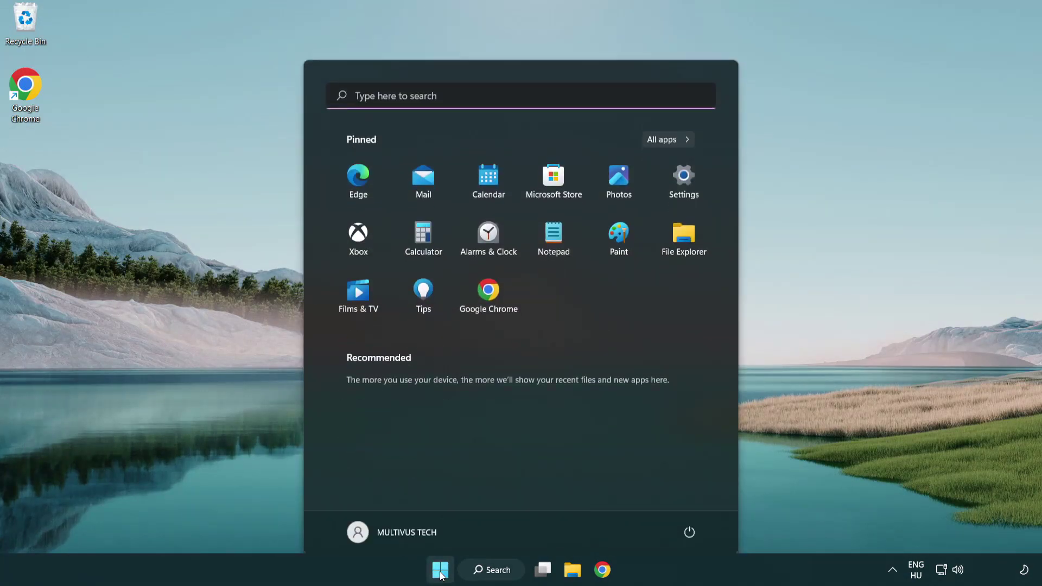
pyautogui.click(695, 522)
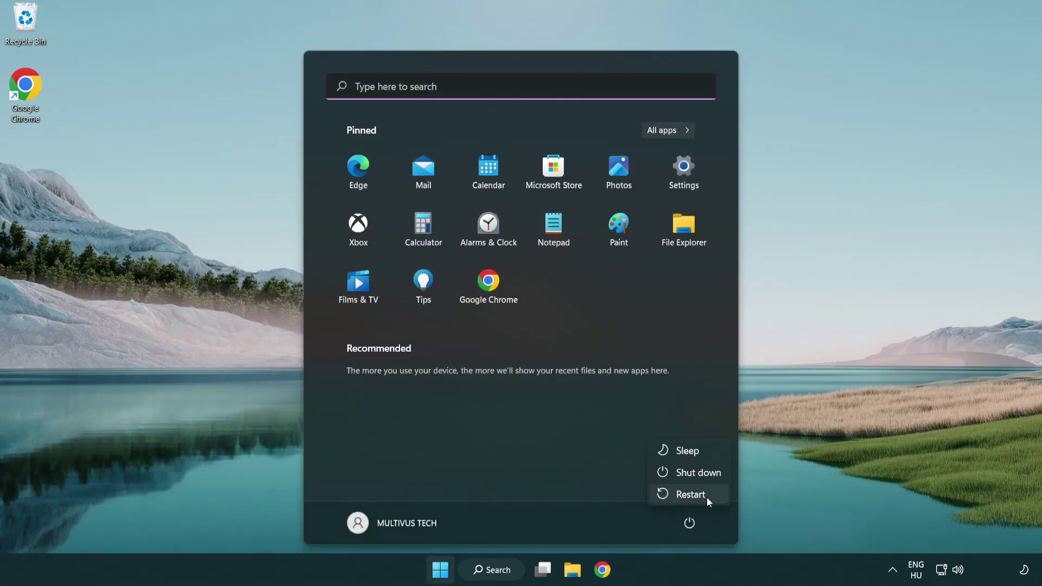